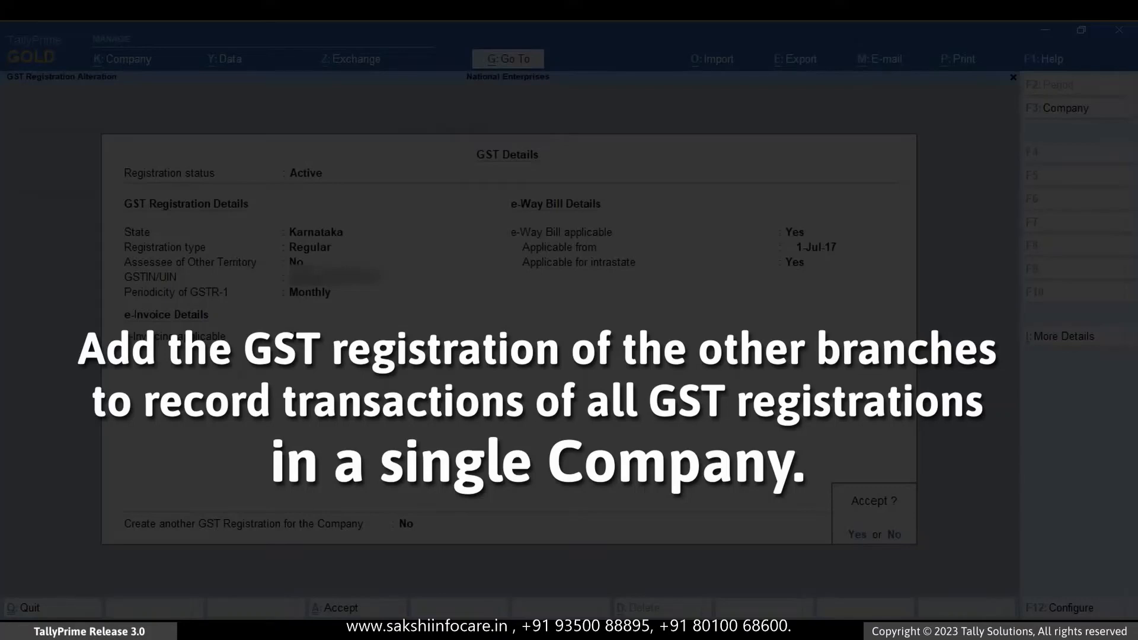
Choose to create another GST registration for the company and save the current Karnataka registration.
type("n")
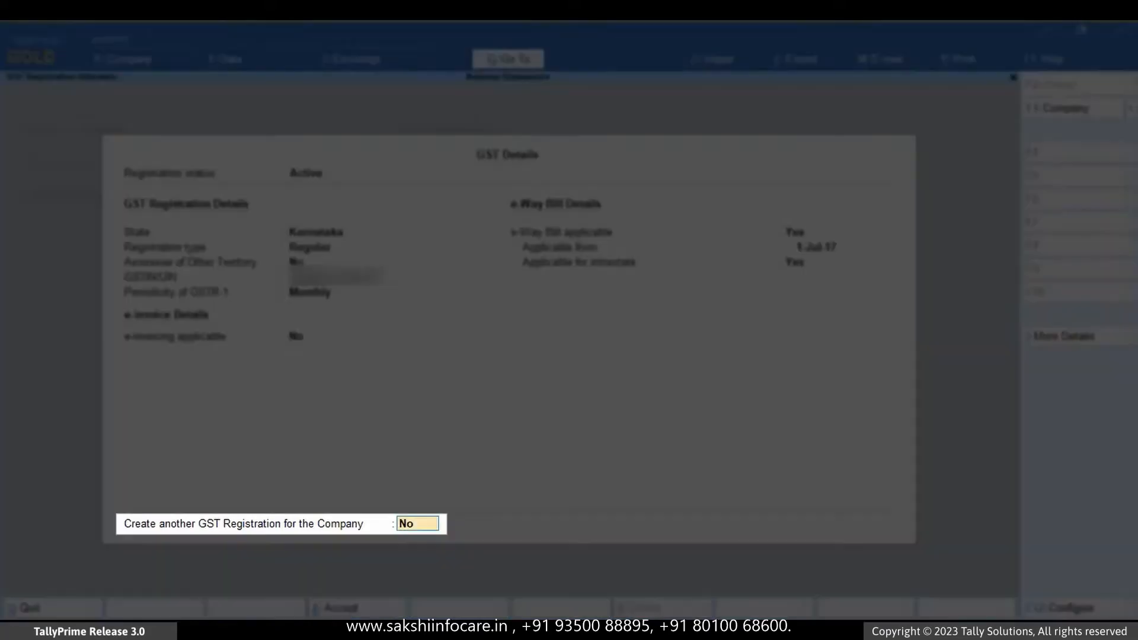
type("Yes")
key("Return")
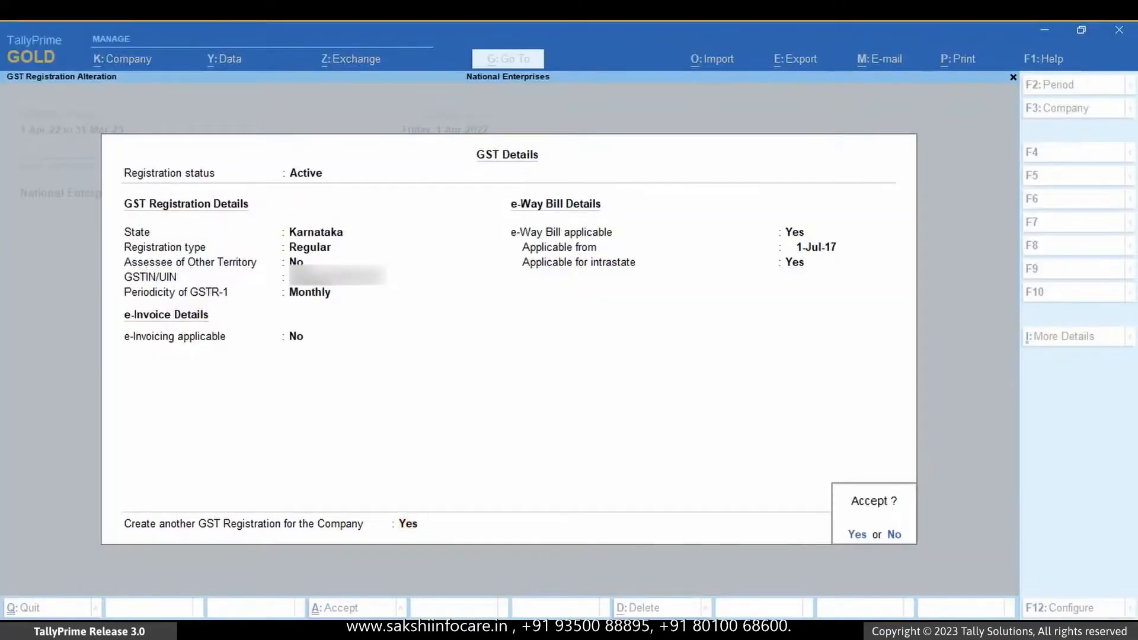
key("y")
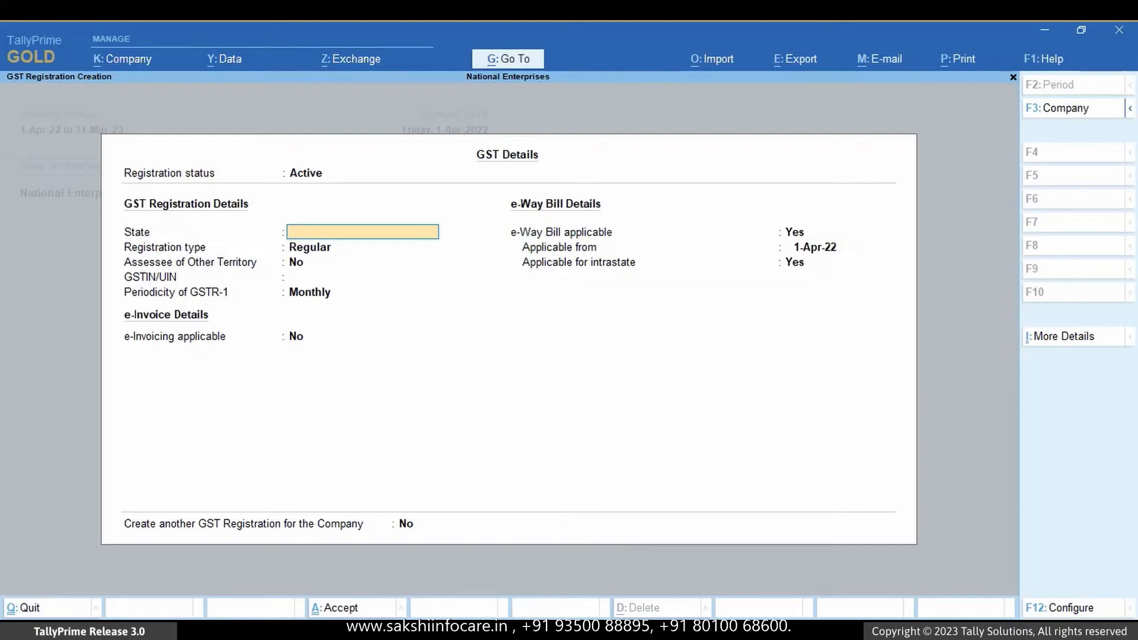
Set the new GST registration's state to Tamil Nadu with Regular type, not an assessee of other territory, and paste its GSTIN/UIN.
type("Ta")
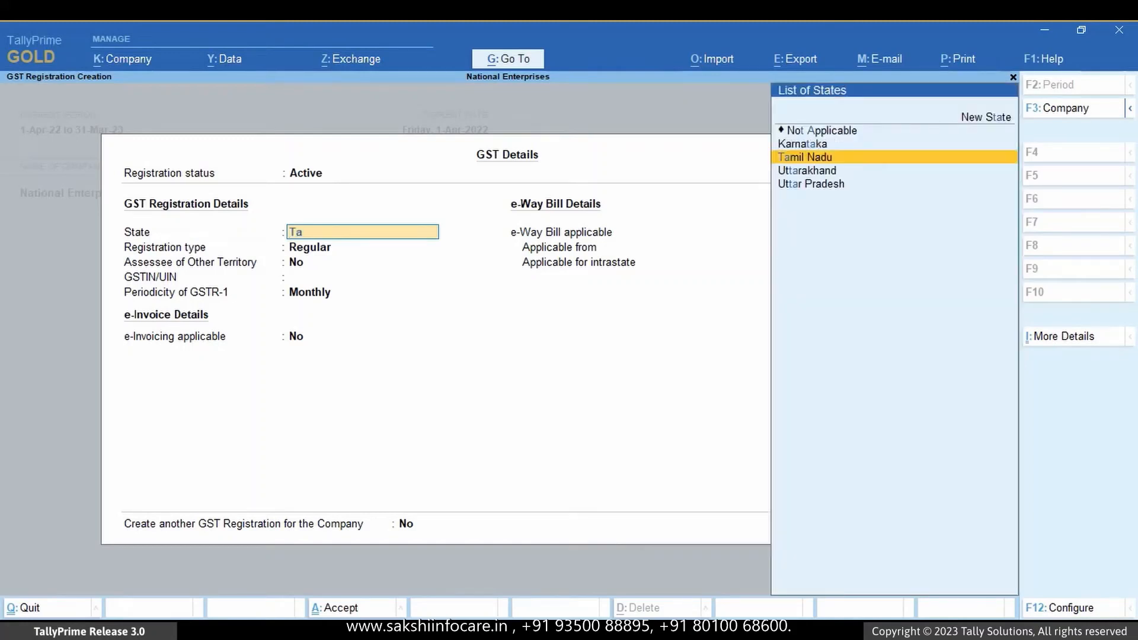
key("Return")
key("Return")
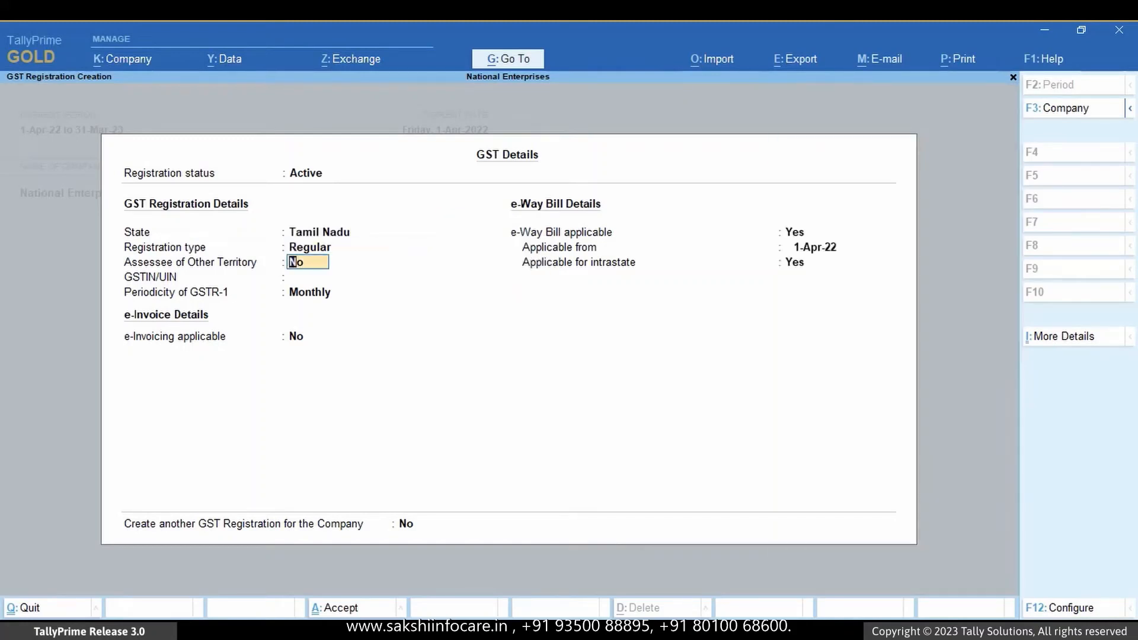
key("Return")
key("ctrl+v")
key("Return")
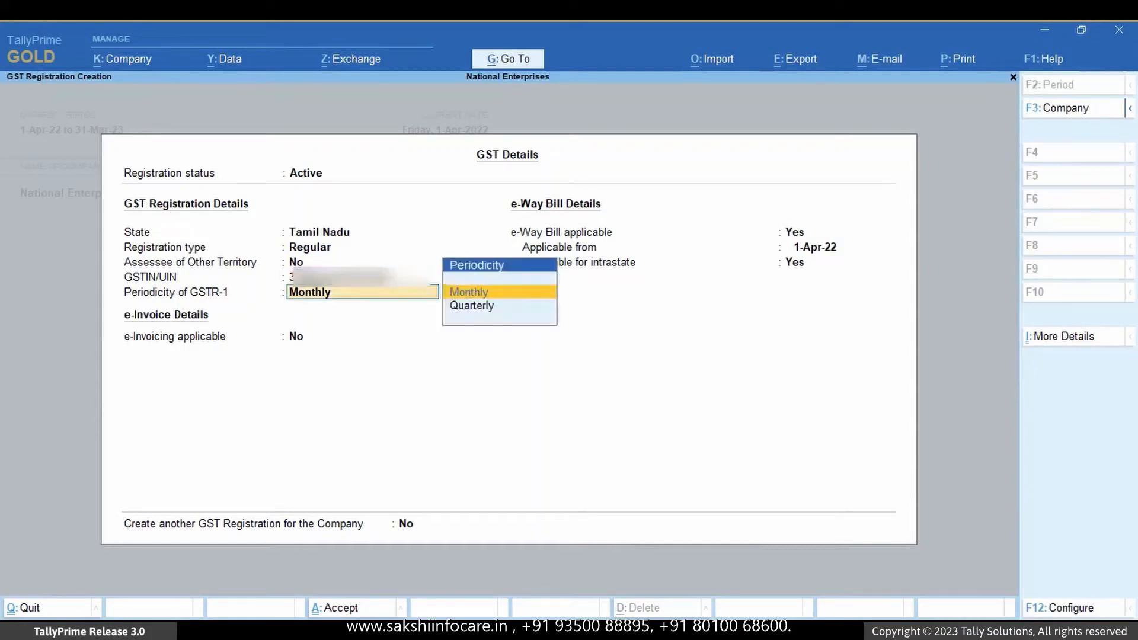
Keep GSTR-1 periodicity Monthly, enable e-invoicing from 1-Apr-22 with Chennai as the bill-from place, and save the registration.
key("Return")
key("y")
key("Return")
type("Chennai")
key("Return")
key("Return")
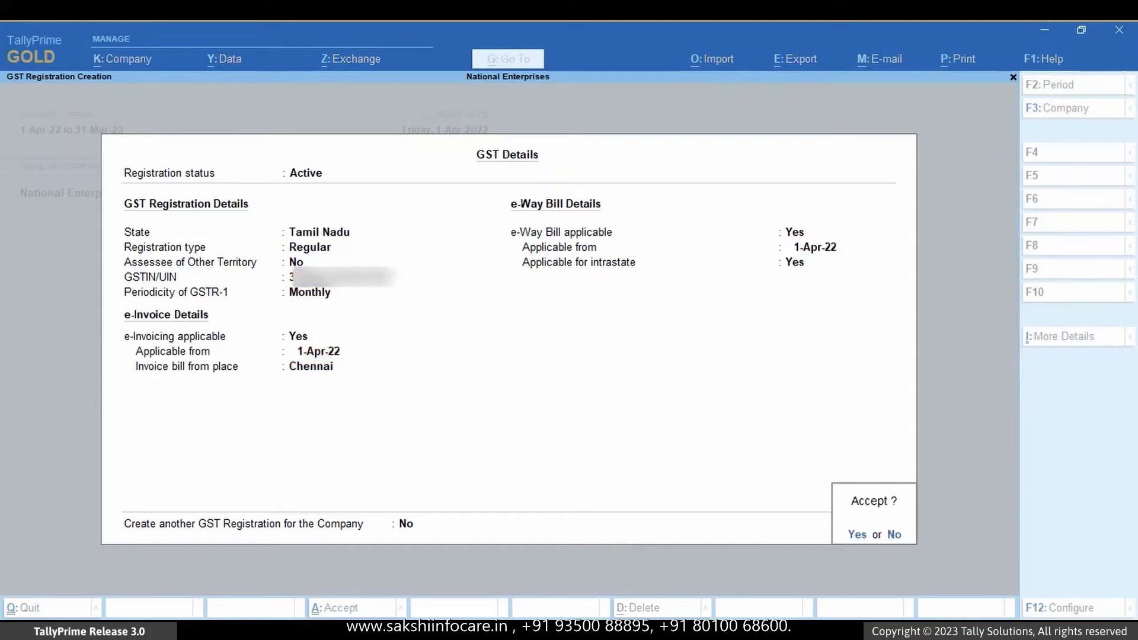
key("Return")
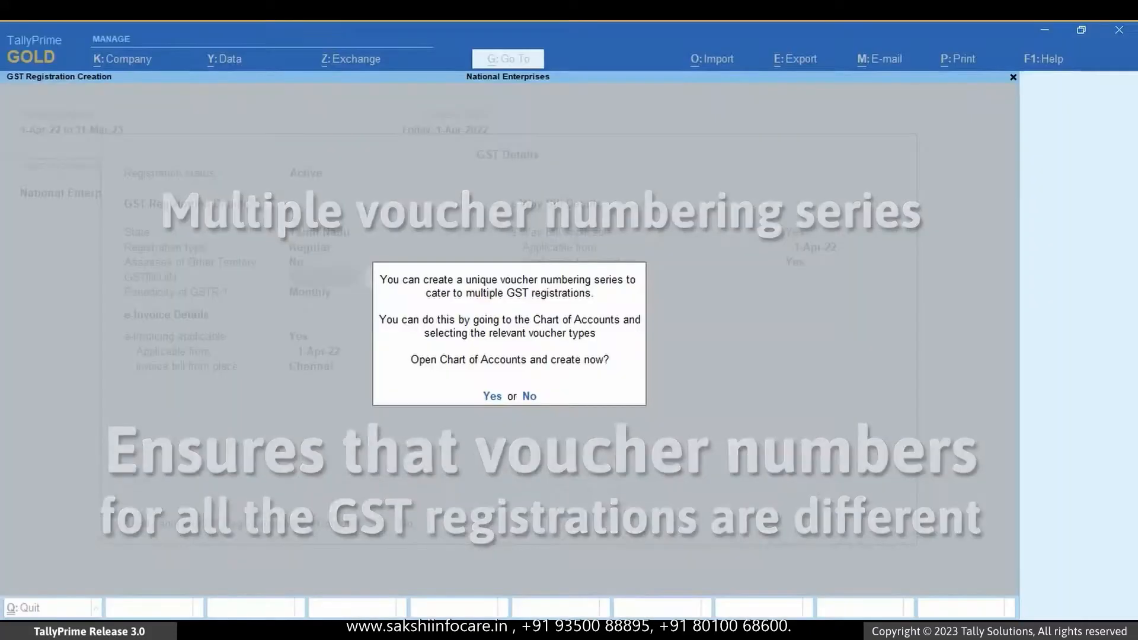
Open the Chart of Accounts voucher types and start a new voucher numbering series for Sales.
key("y")
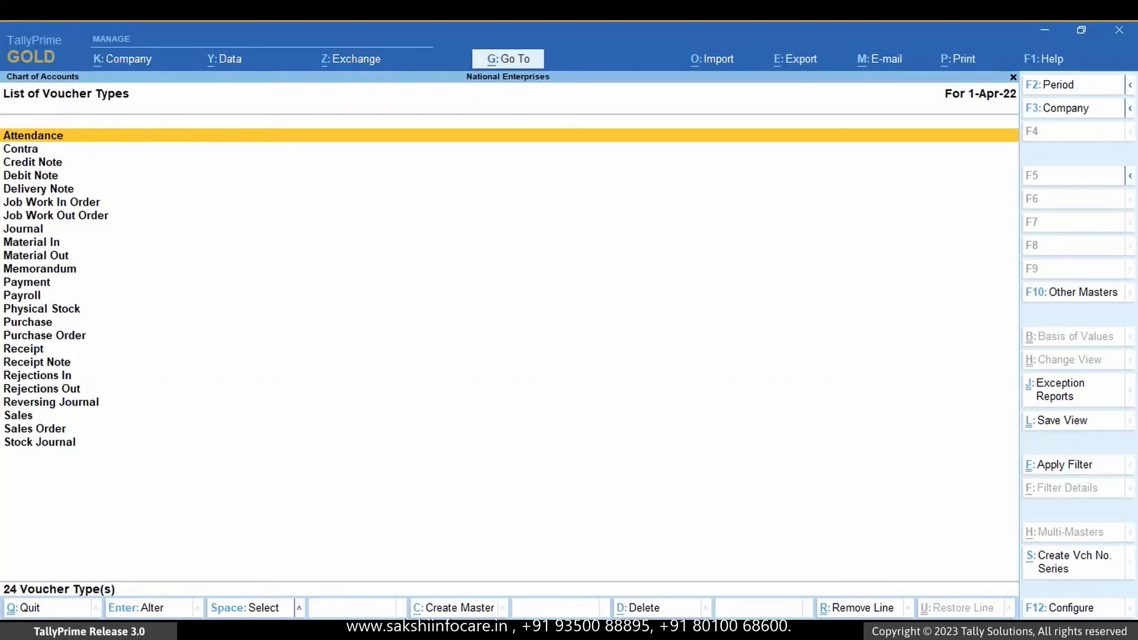
key("Down")
key("Down")
key("Down")
key("Down")
key("Down")
key("Down")
key("Down")
key("Down")
key("Down")
key("Down")
key("Down")
key("Down")
key("Down")
key("Down")
key("Down")
key("Down")
key("Down")
key("Down")
key("Down")
key("Down")
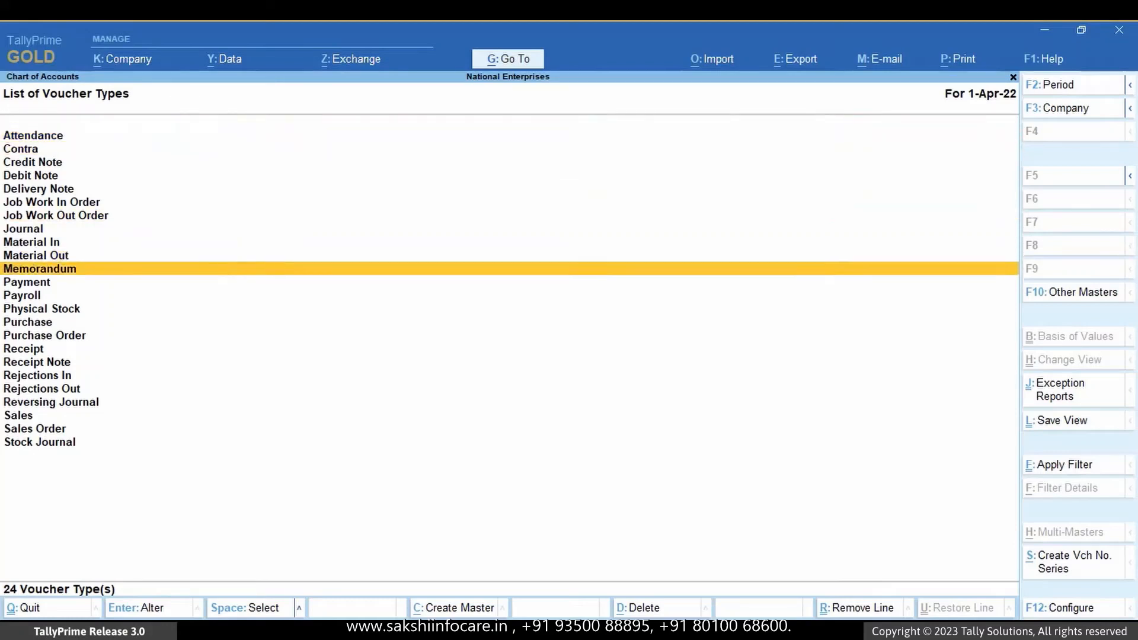
key("Down")
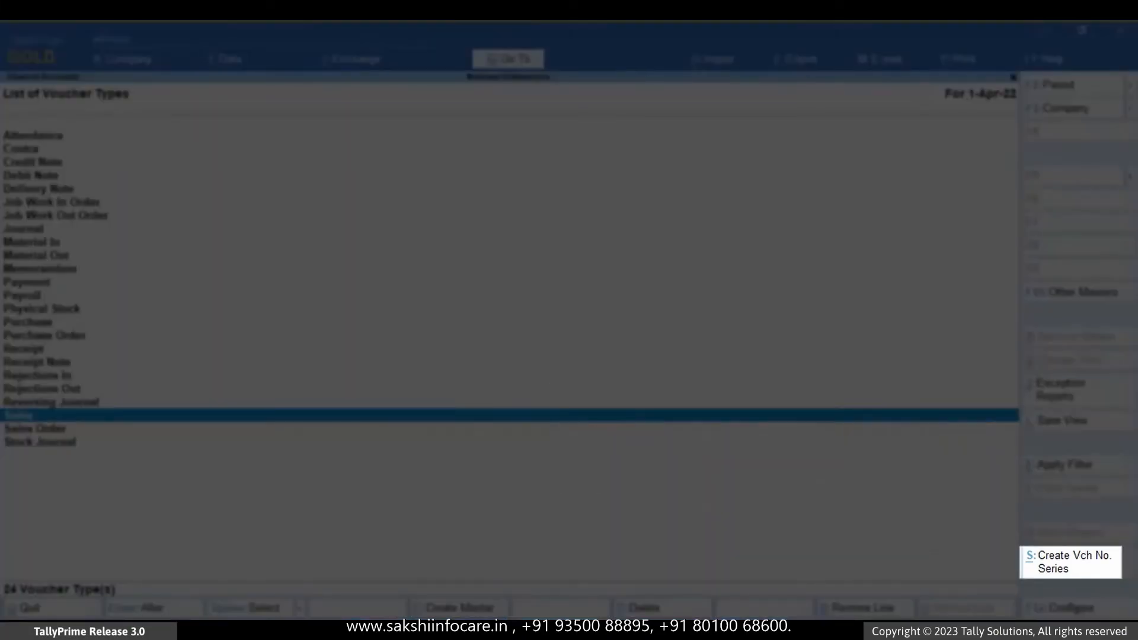
key("alt+s")
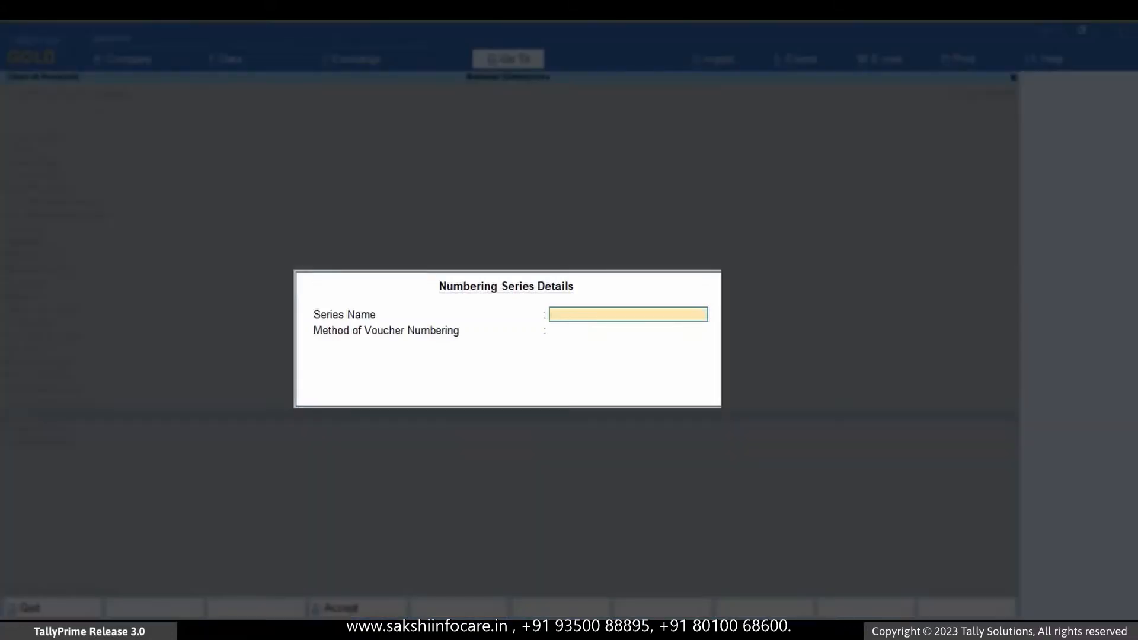
Name the Sales numbering series TN Series, with Automatic numbering and Retain Original Voucher No. behaviour.
type("TN Series")
key("Return")
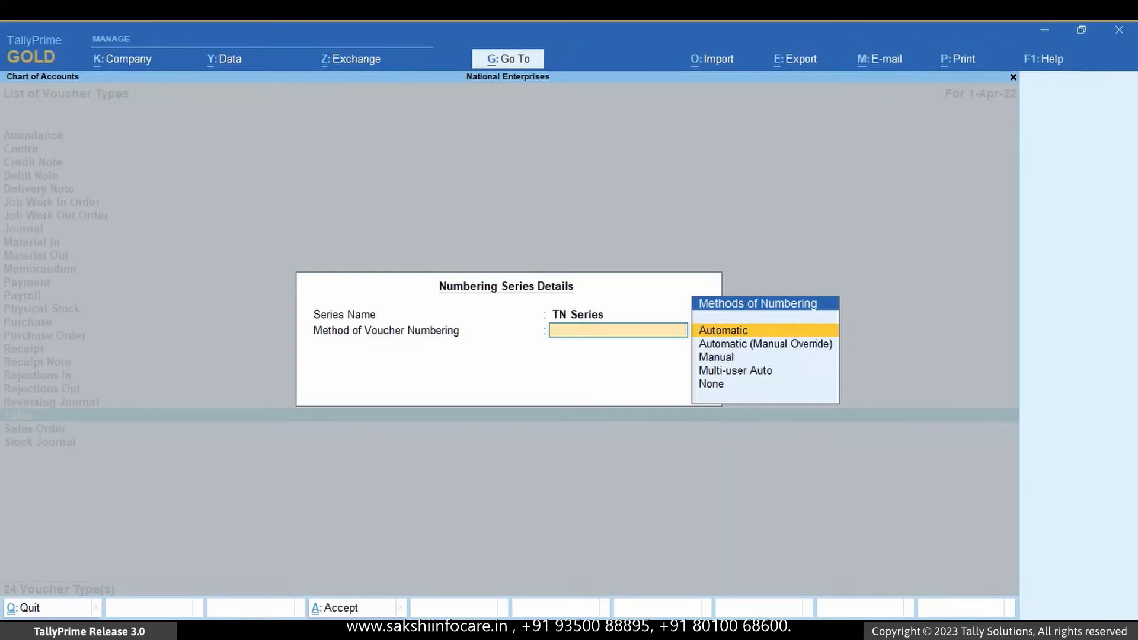
key("Return")
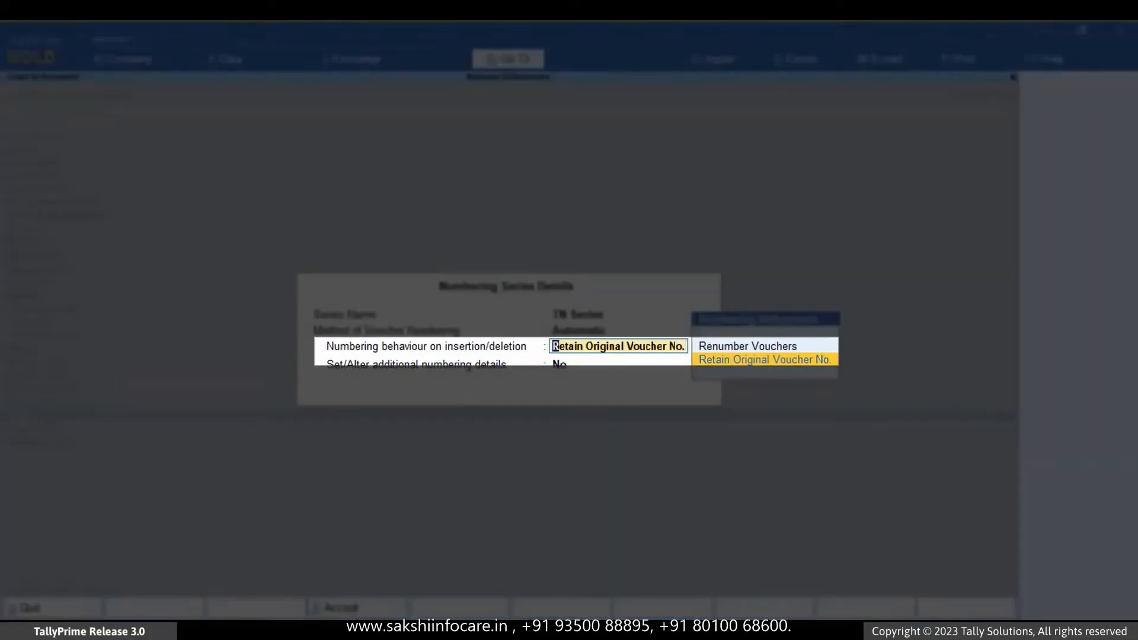
key("Return")
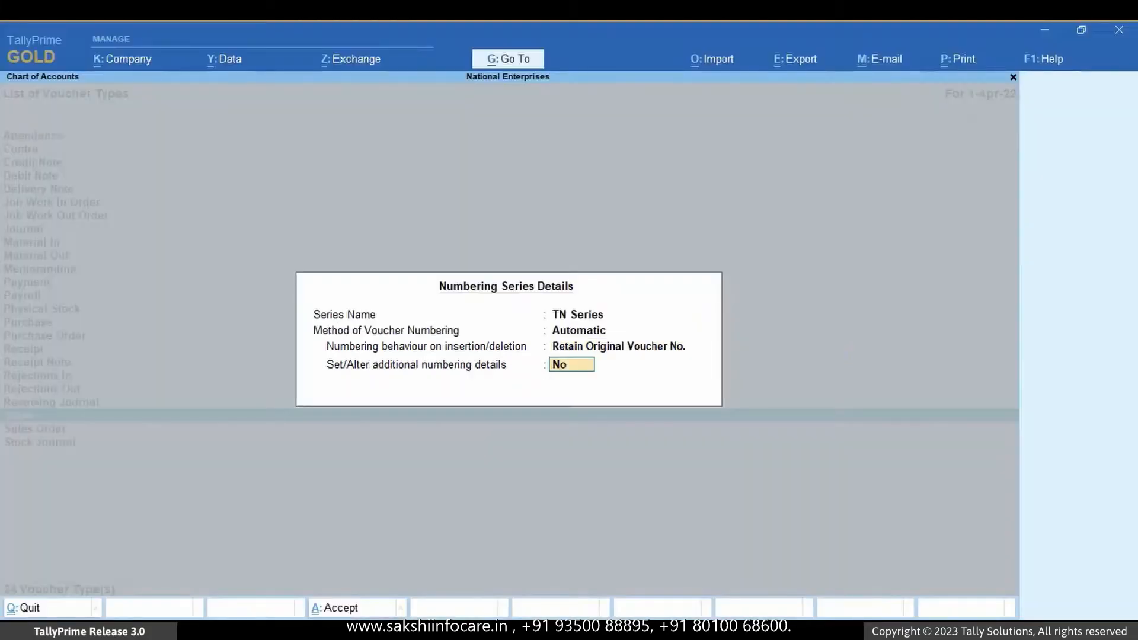
Enable additional numbering details for TN Series, accept starting number 1, and save the series.
key("y")
key("Return")
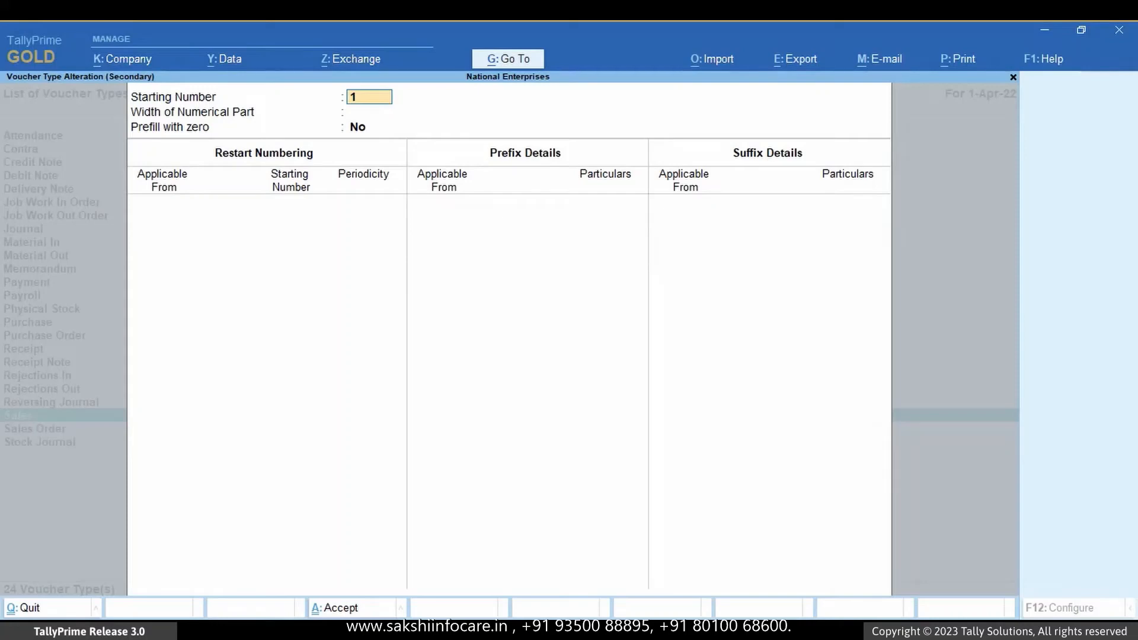
key("ctrl+a")
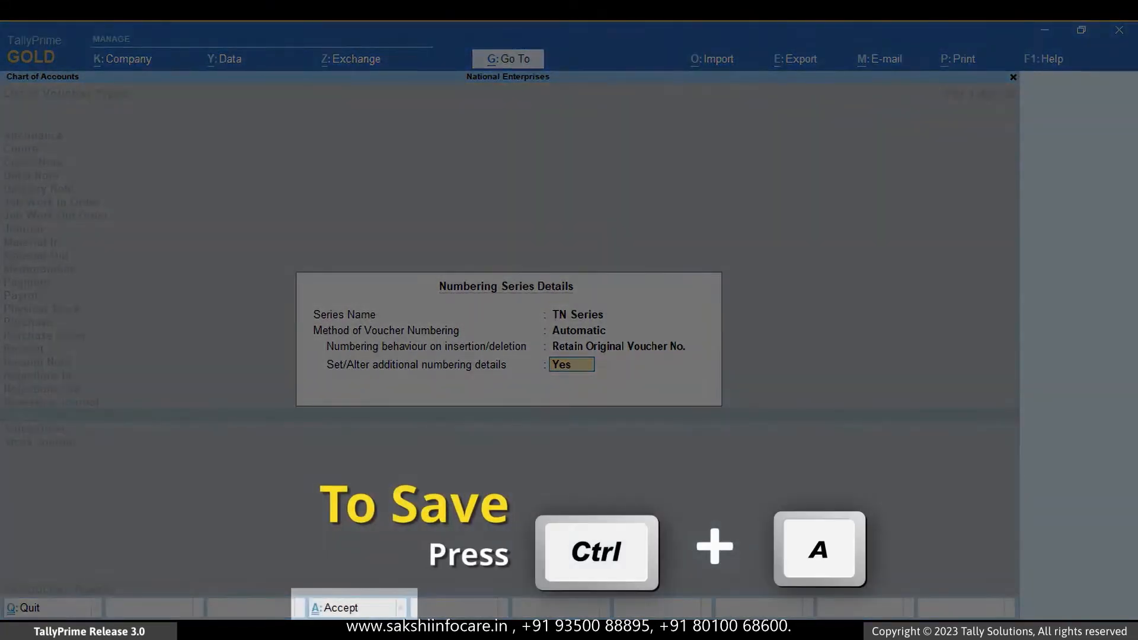
key("ctrl+a")
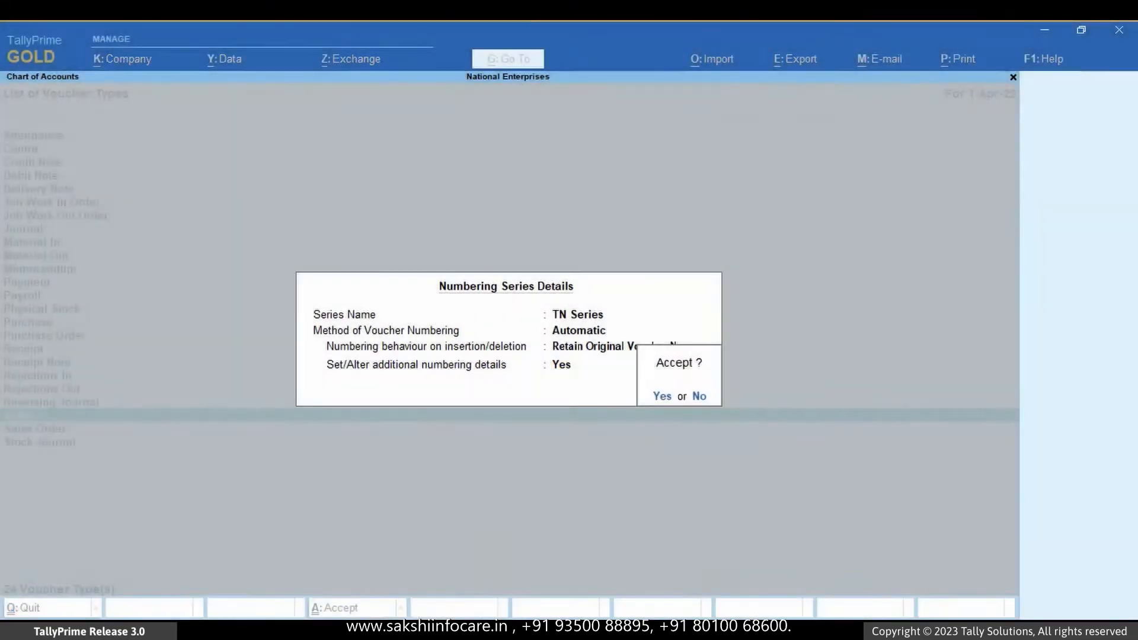
key("Return")
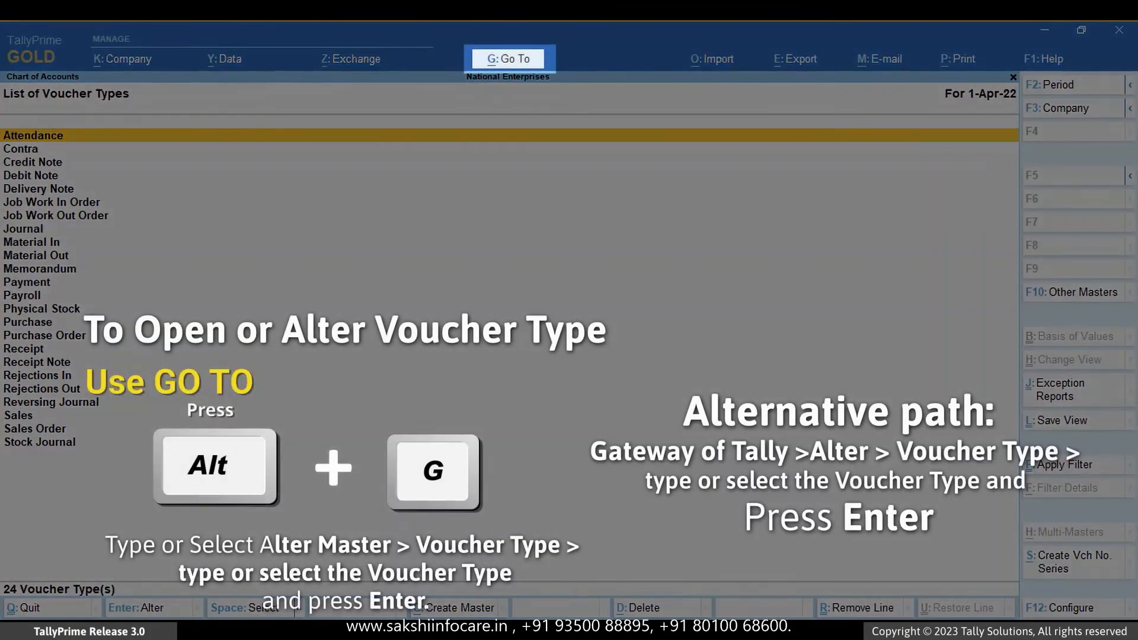
Go to master alteration and open the list of voucher types.
key("alt")
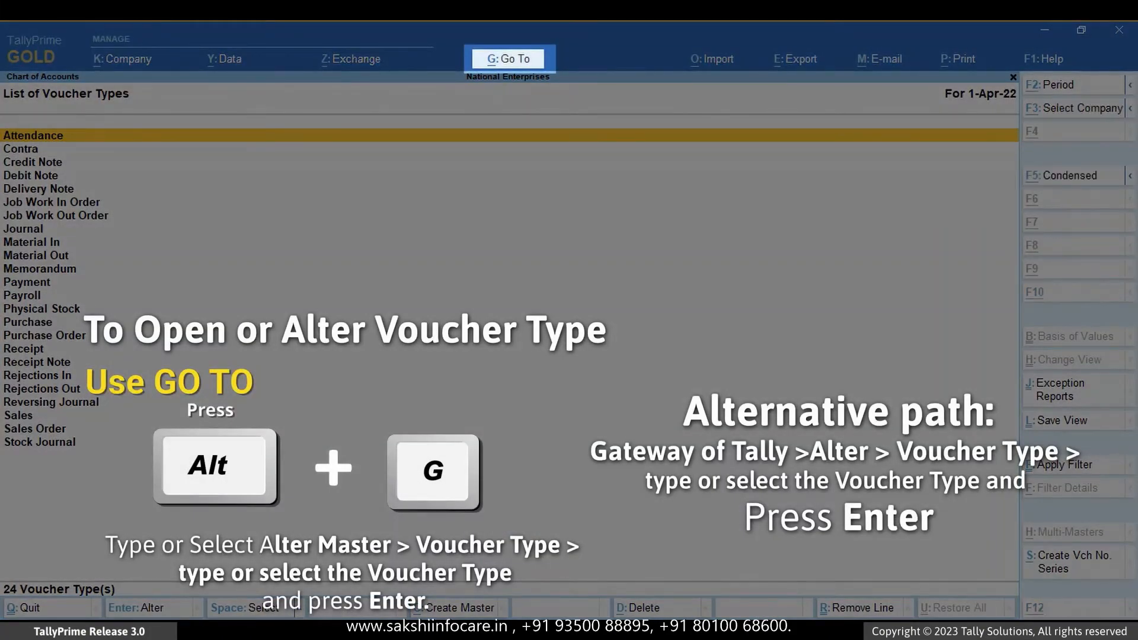
key("alt+g")
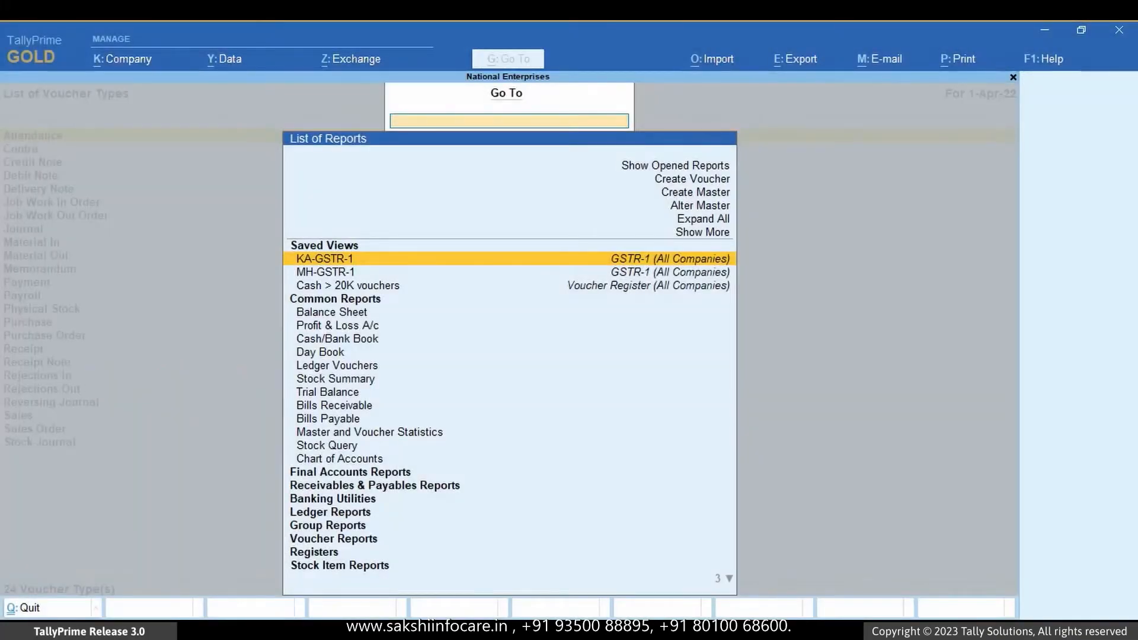
key("Up")
key("Up")
key("Up")
key("Return")
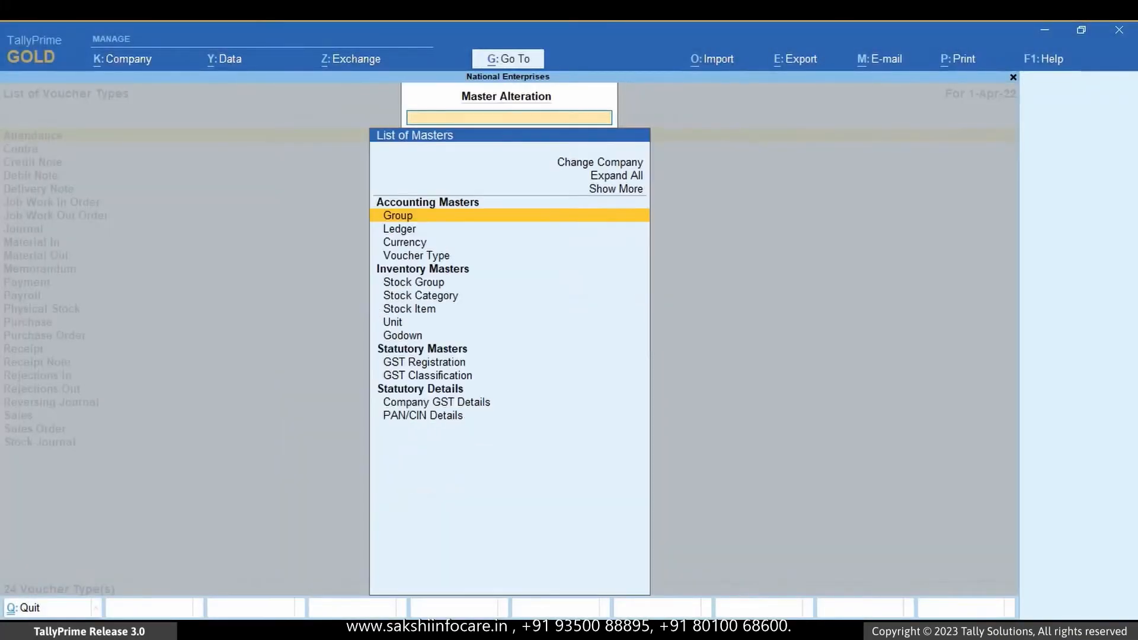
key("Down")
key("Down")
key("Down")
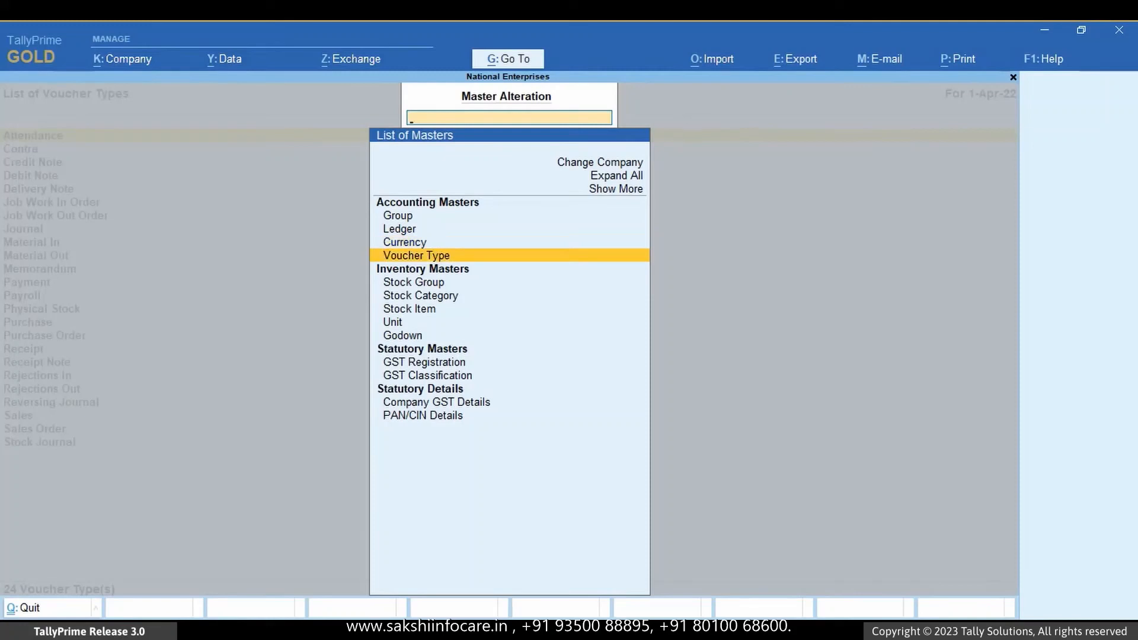
key("Return")
Open the Purchase voucher type for alteration.
key("Down")
key("Down")
key("Down")
key("Down")
key("Down")
key("Down")
key("Down")
key("Down")
key("Down")
key("Down")
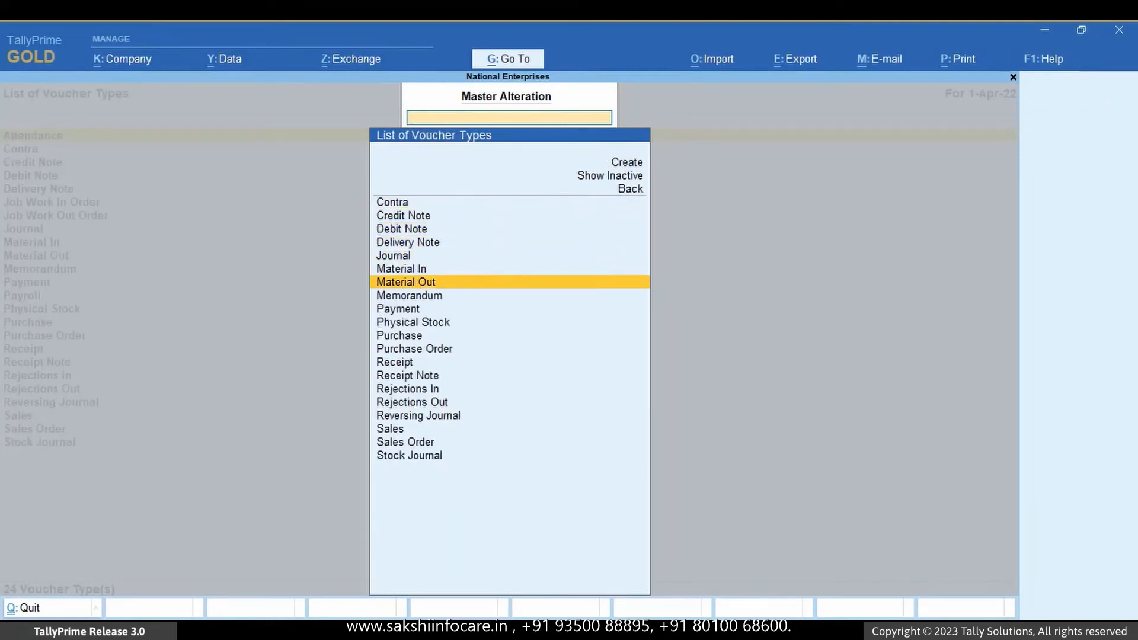
key("Return")
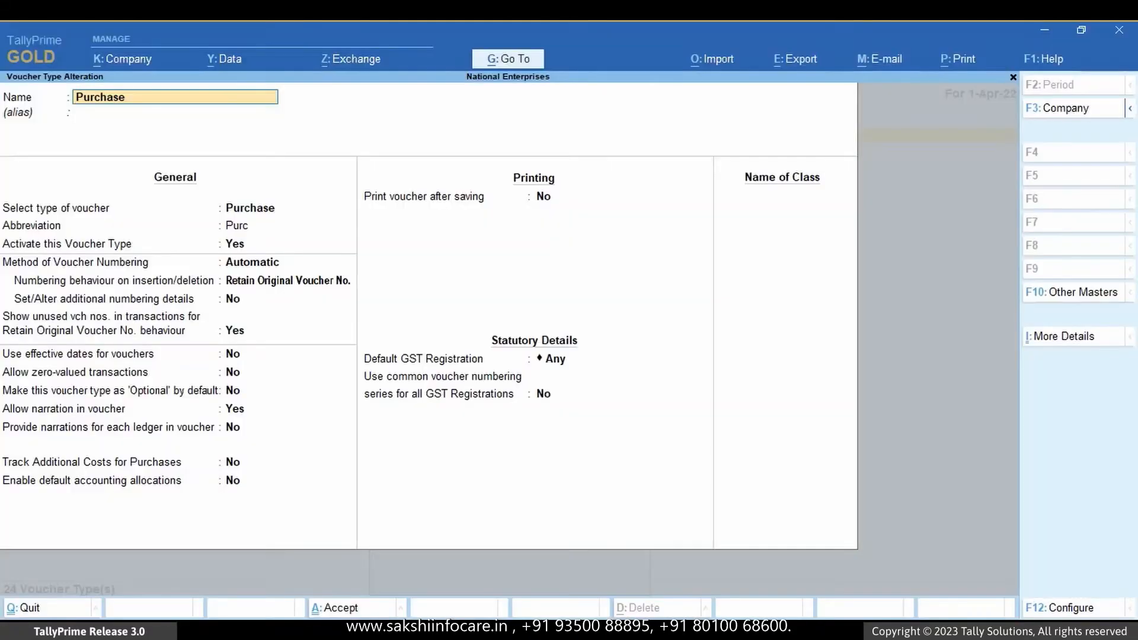
Configure the voucher type screen to allow defining multiple numbering series for vouchers, and save the configuration.
key("F12")
key("Down")
key("Down")
key("Down")
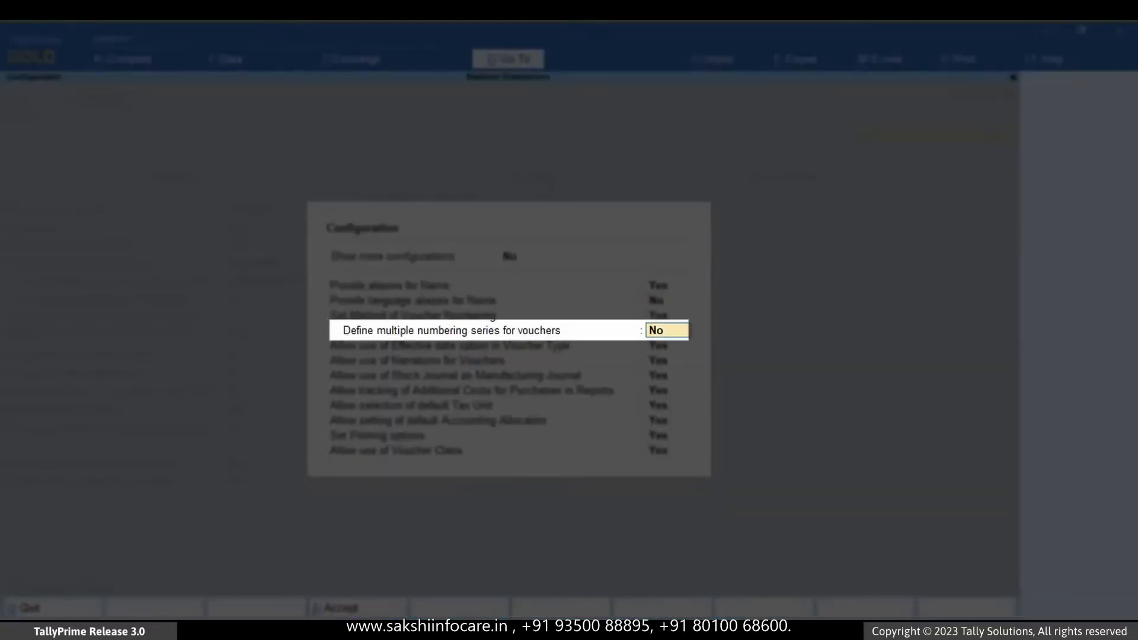
key("y")
key("Return")
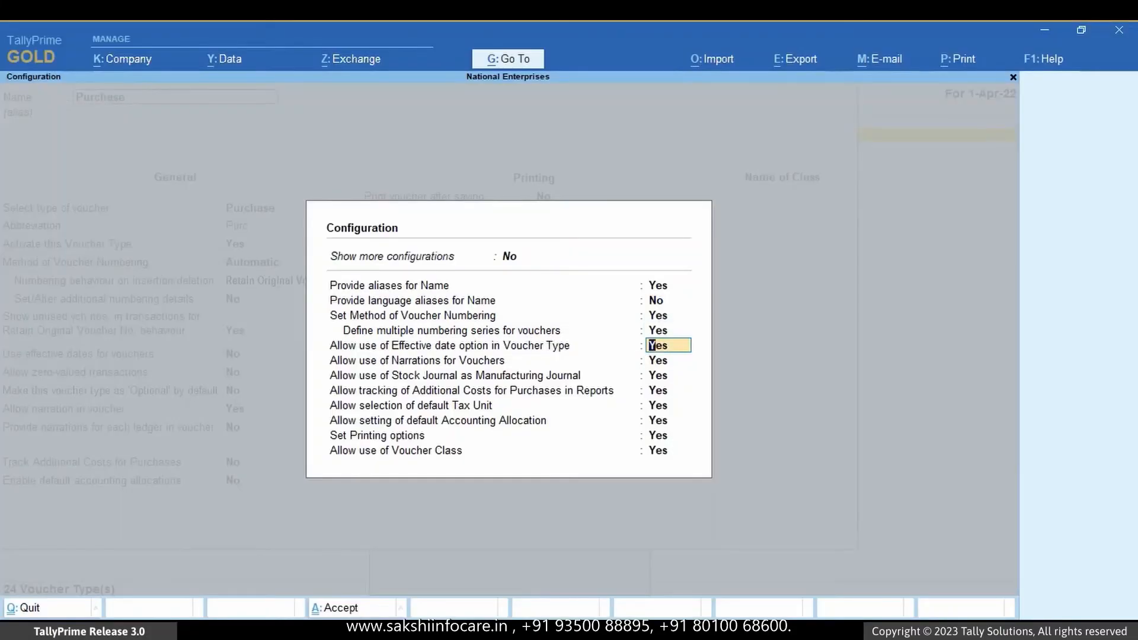
key("ctrl+a")
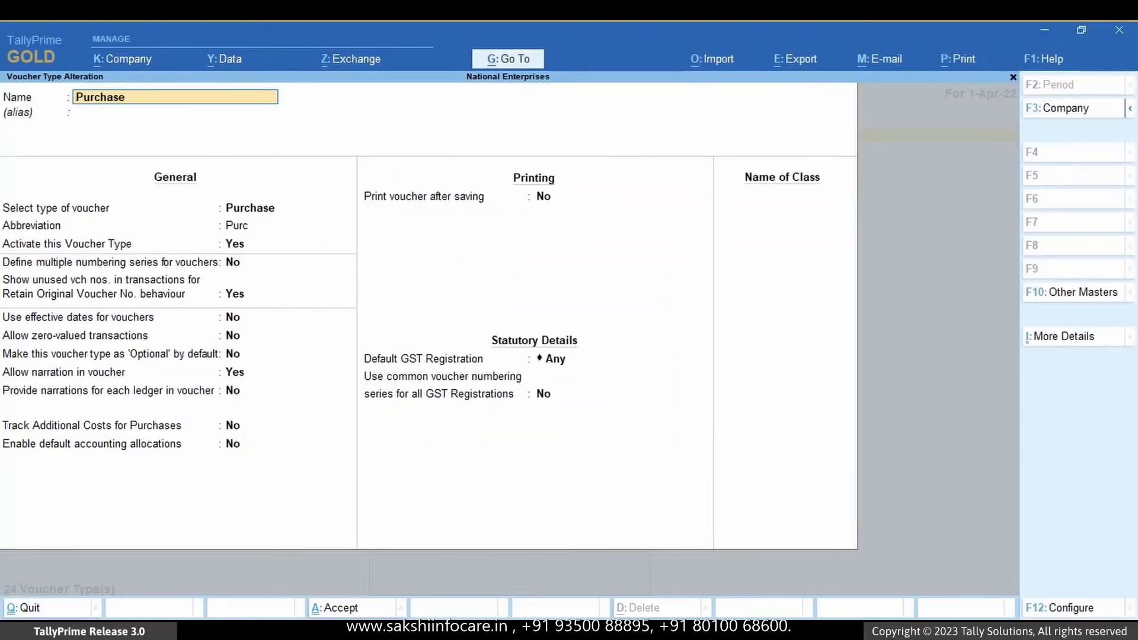
Set the Purchase voucher type to define multiple numbering series for vouchers.
key("Return")
key("Return")
key("Return")
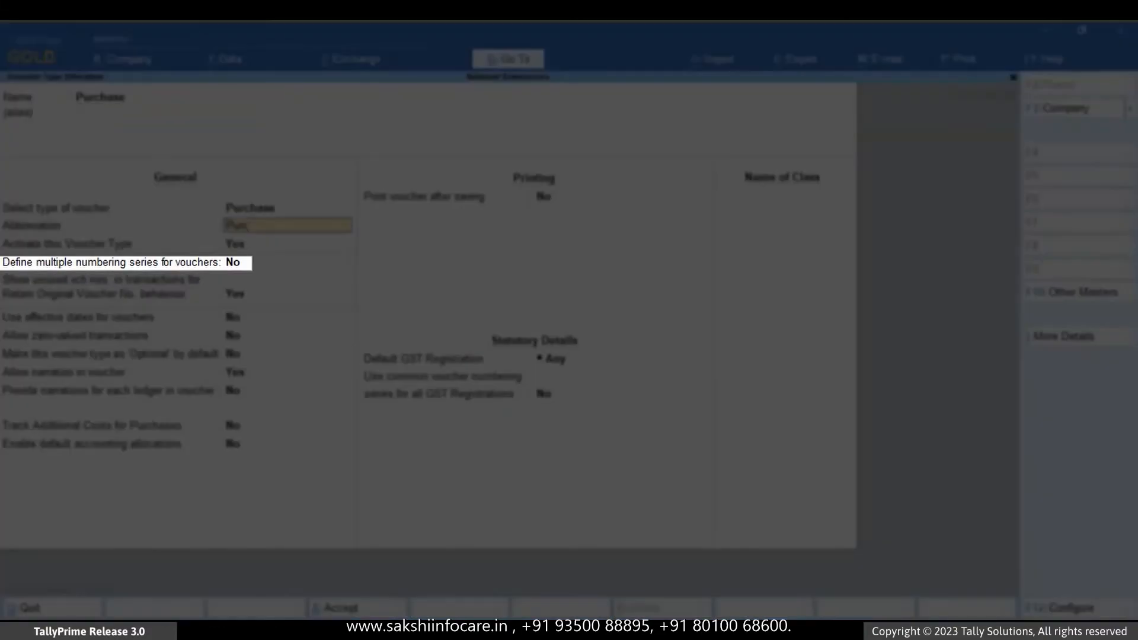
key("Return")
type("Yes")
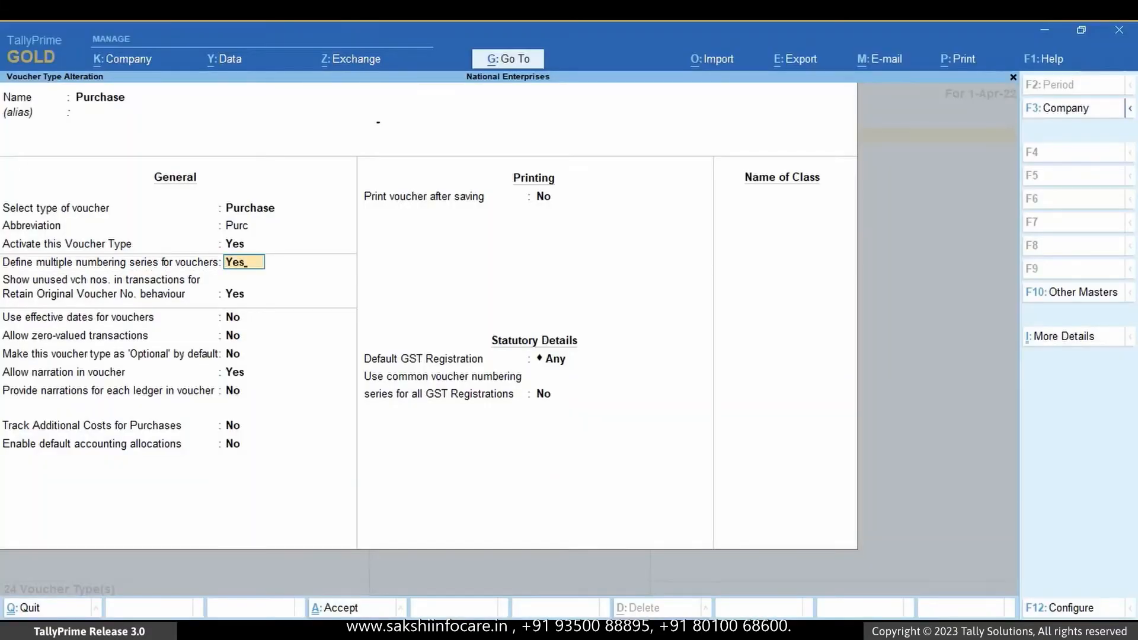
key("Return")
Create a Kar/Purchase numbering series with Automatic numbering, Retain Original Voucher No. and no additional details, and accept the series list.
key("Up")
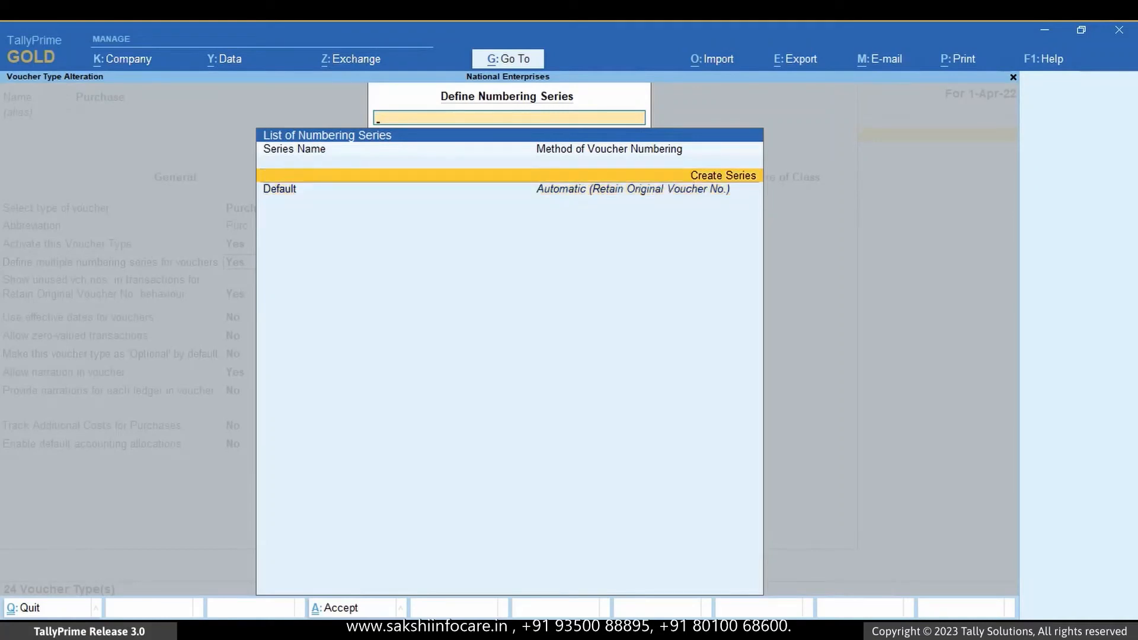
key("Return")
type("Kar/Purchase")
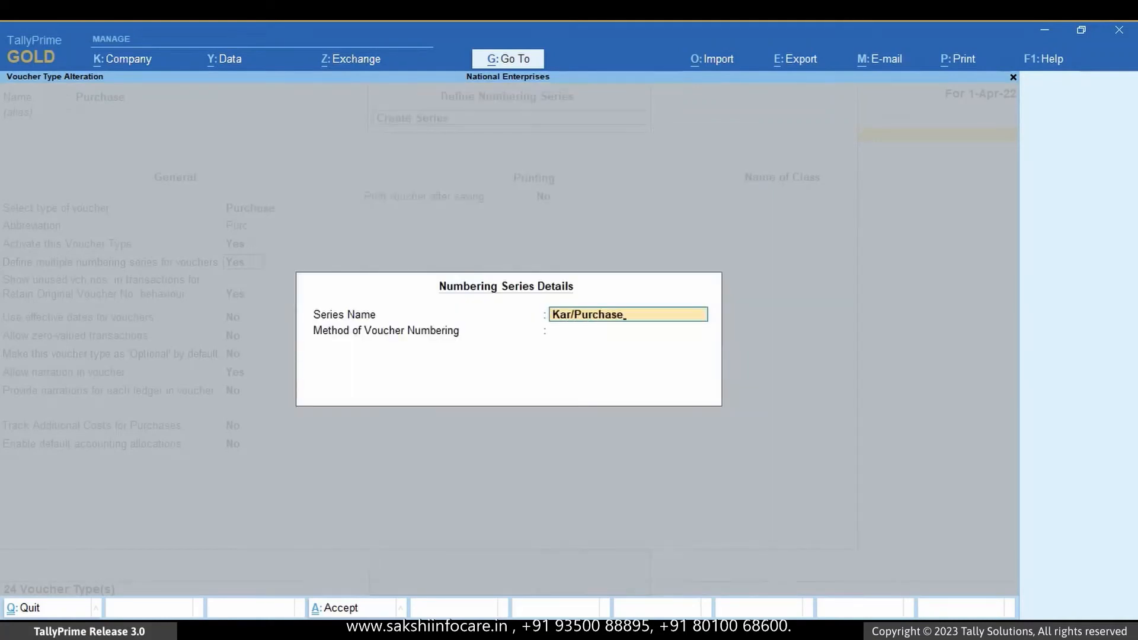
key("Return")
key("Return")
key("Return")
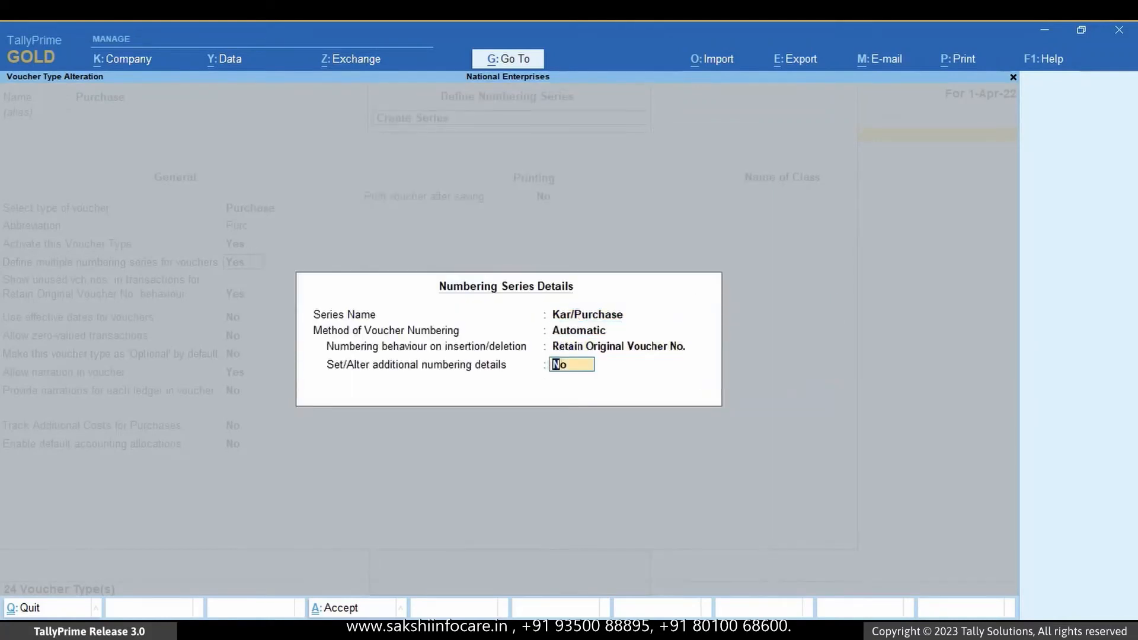
key("Return")
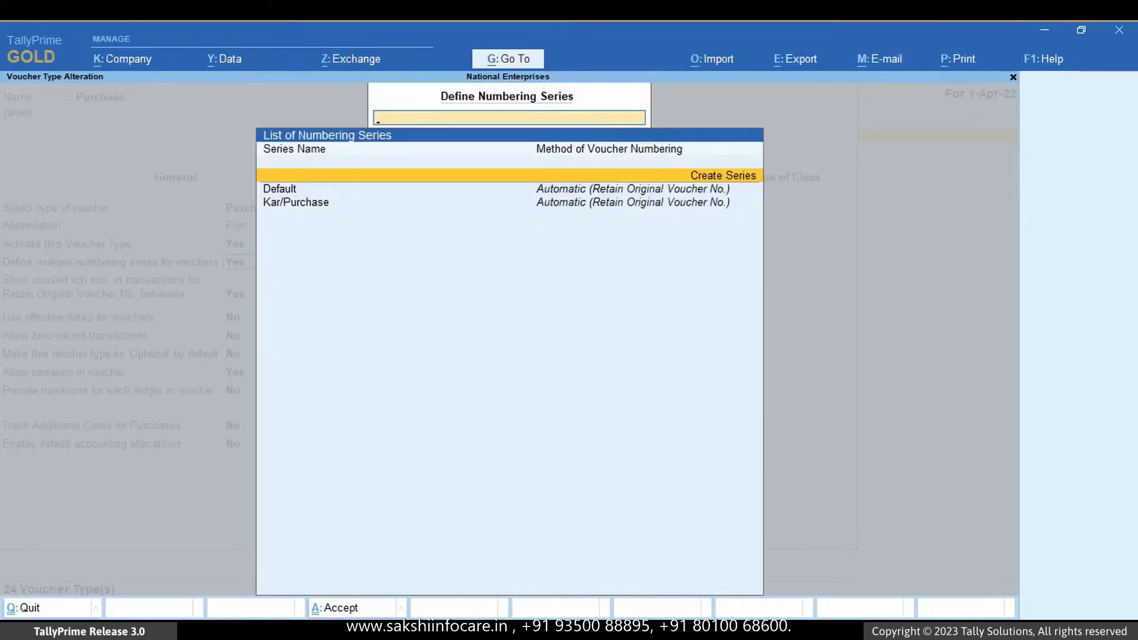
key("ctrl+a")
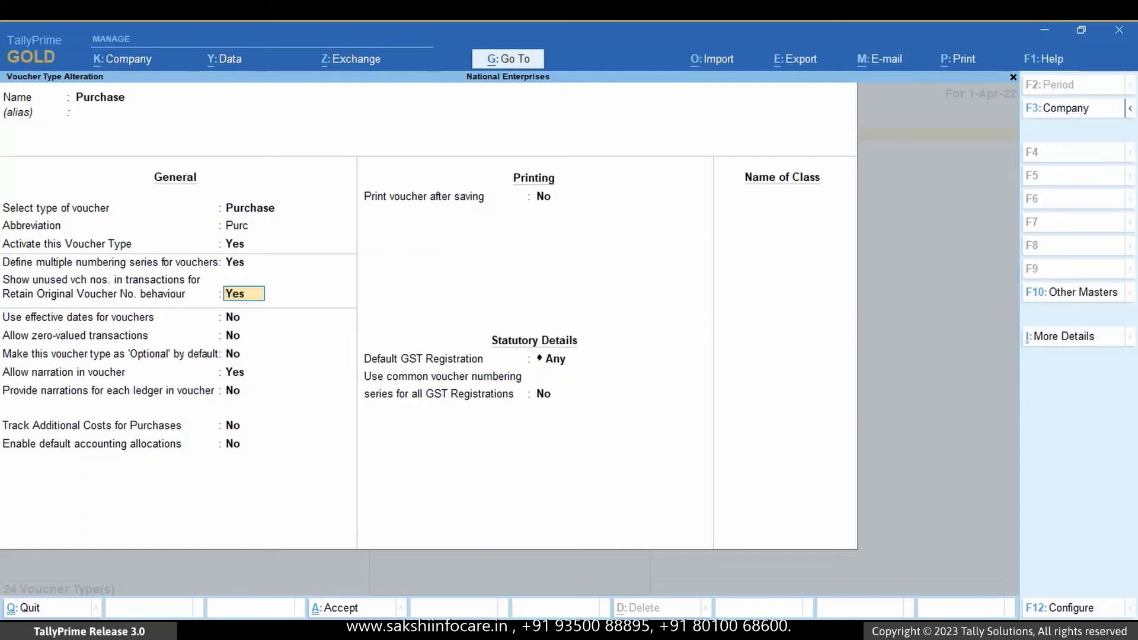
Save the altered Purchase voucher type and leave the voucher type list.
key("ctrl+a")
key("Escape")
key("Return")
Open the GST details from the company features and review the Karnataka and Tamil Nadu registrations without changing them.
key("F11")
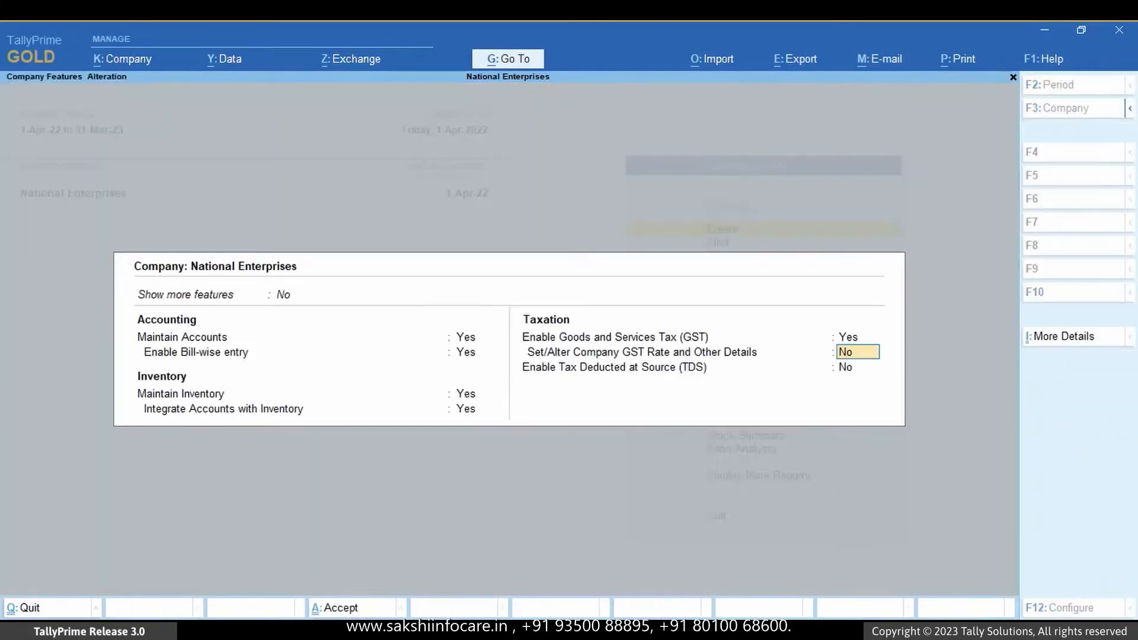
key("Up")
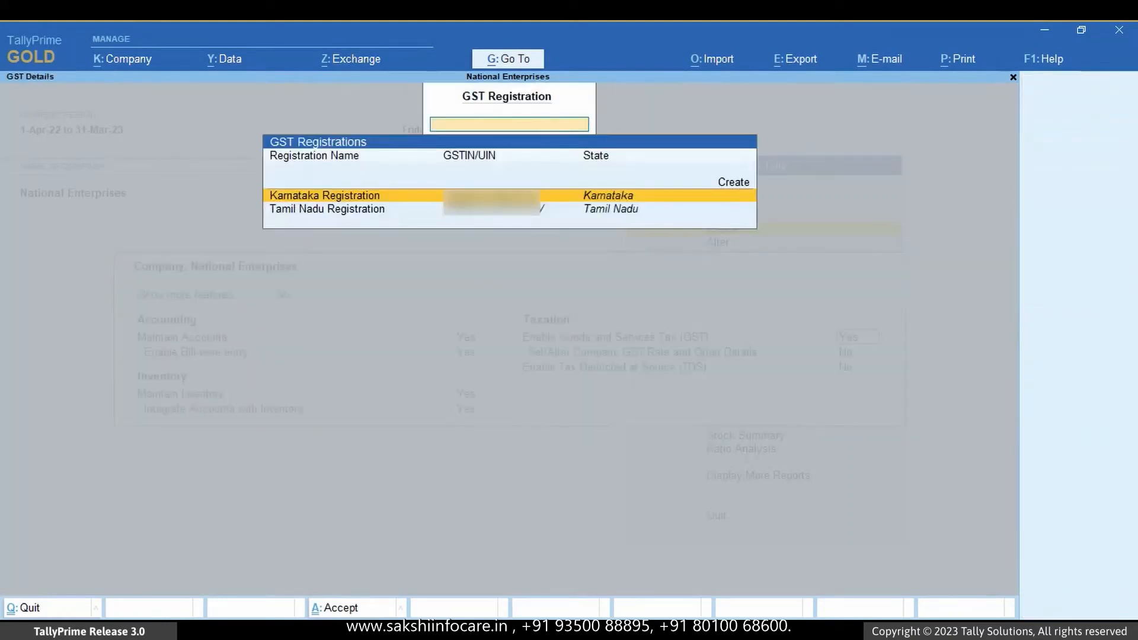
key("Down")
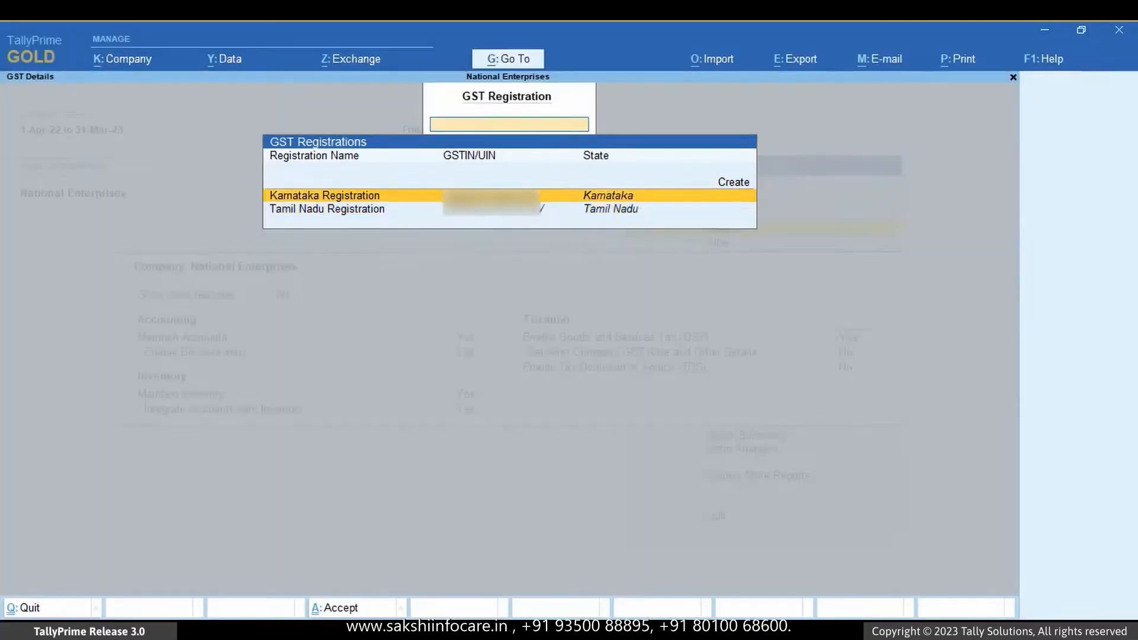
key("Return")
key("Escape")
key("Return")
key("Down")
key("Return")
key("Escape")
key("Escape")
type("y")
key("Return")
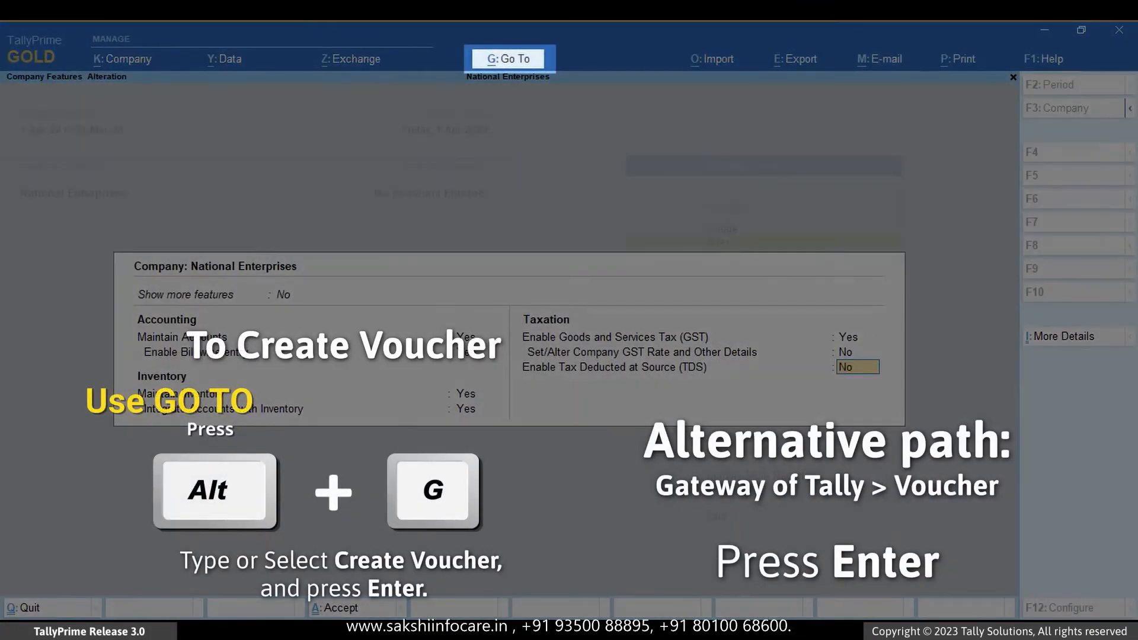
Open the voucher creation screen.
key("alt+g")
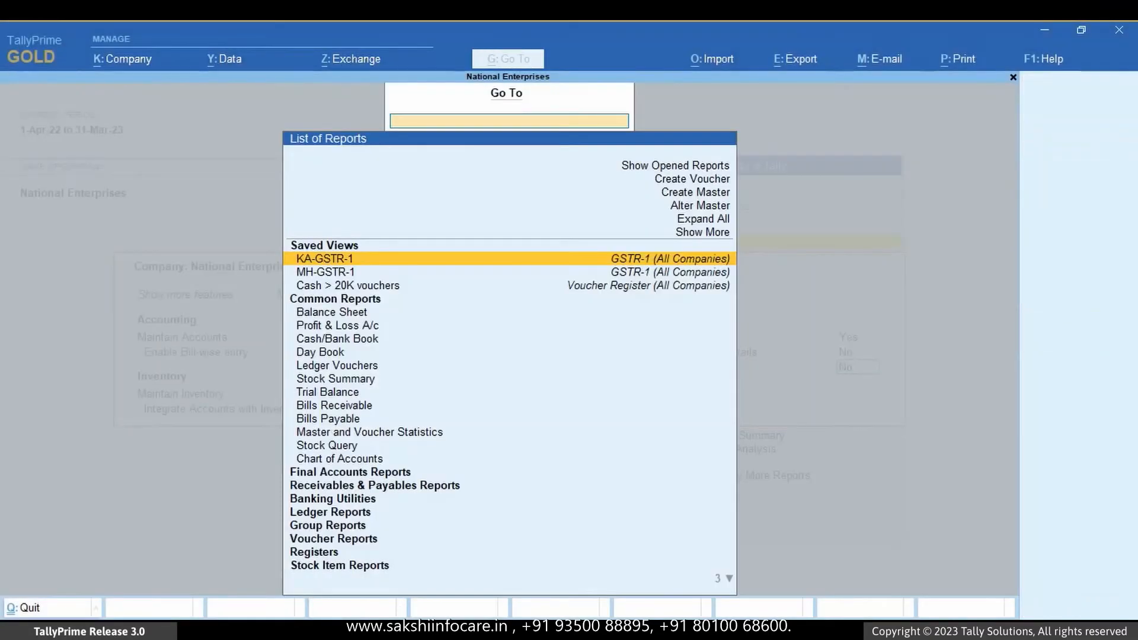
key("Up")
key("Up")
key("Up")
key("Up")
key("Up")
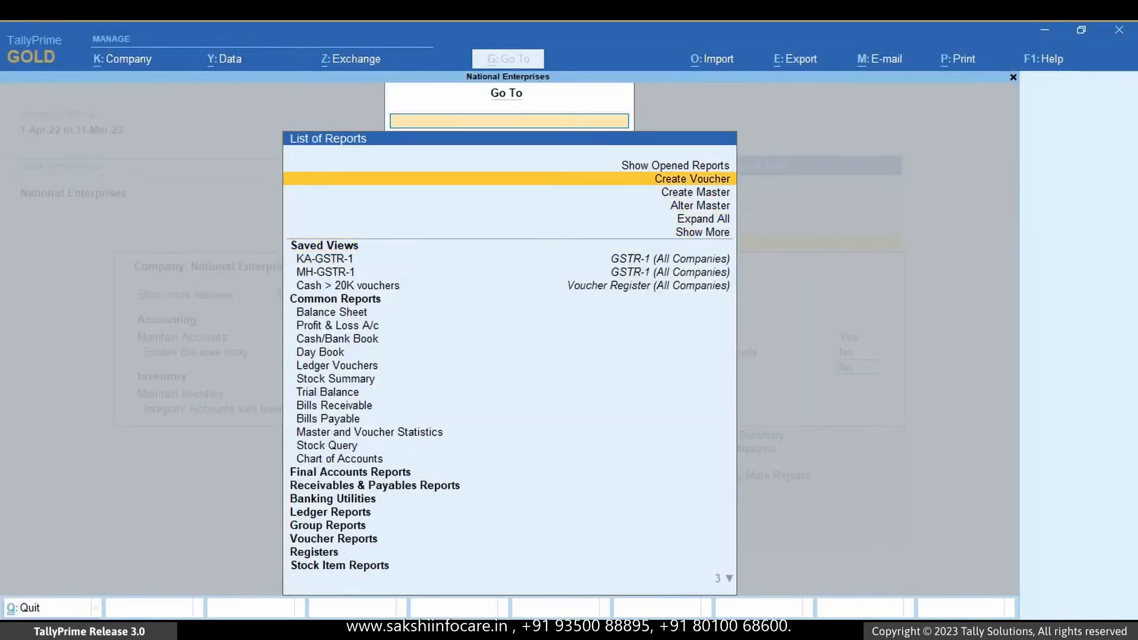
key("Return")
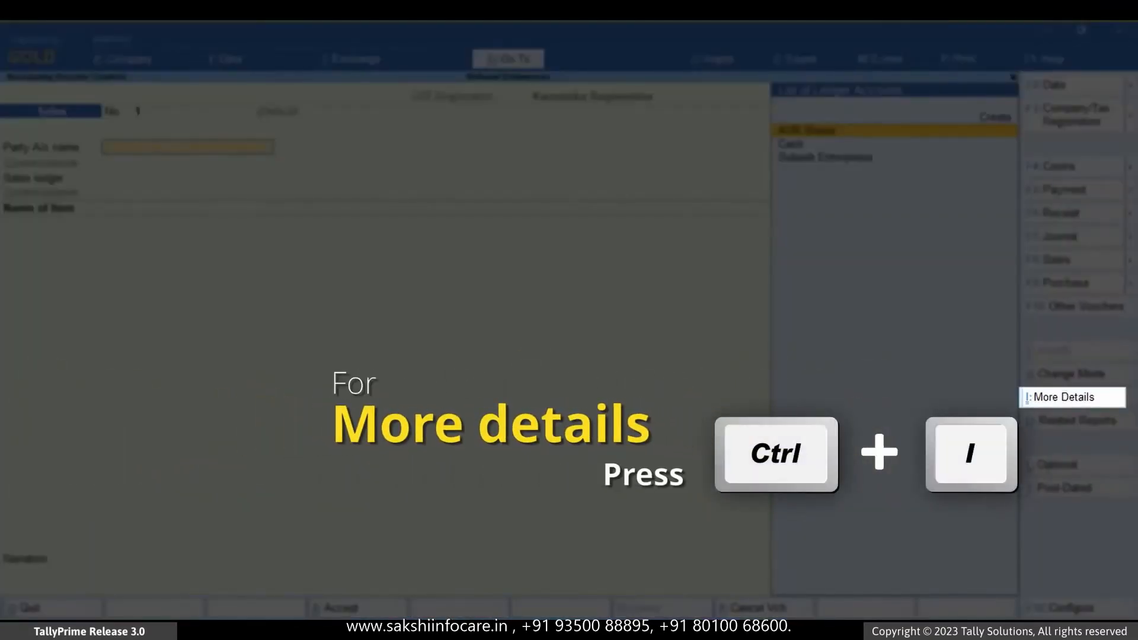
Set the sales voucher's GST registration details to Karnataka Registration with the Default series and the System Default voucher number.
key("ctrl+i")
key("Down")
key("Down")
key("Down")
key("Down")
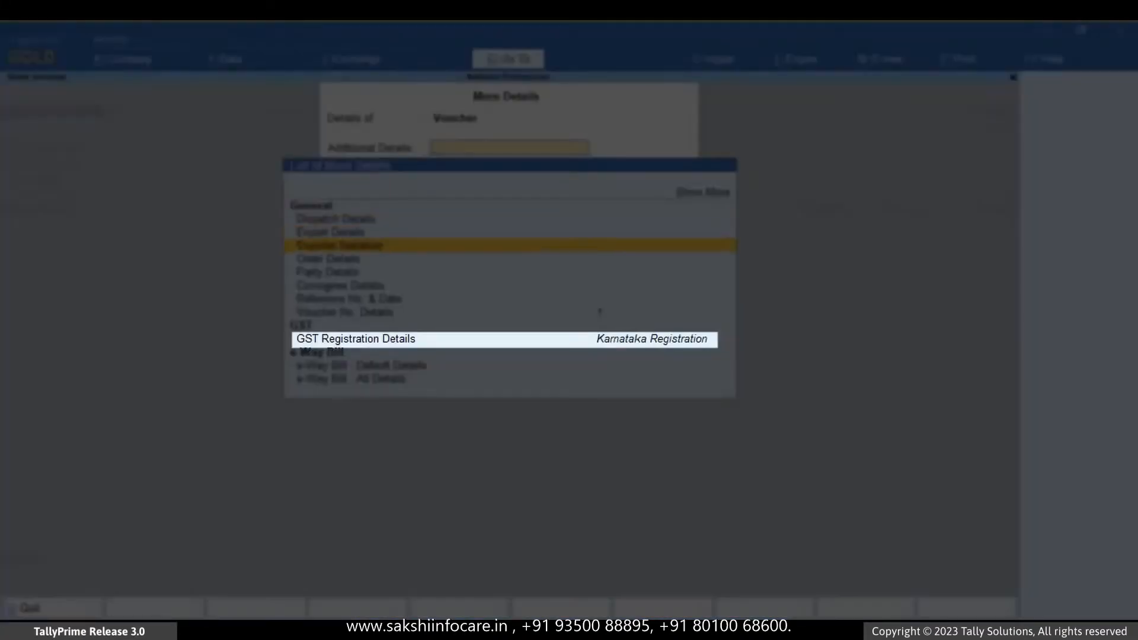
key("Down")
key("Down")
key("Down")
key("Down")
key("Down")
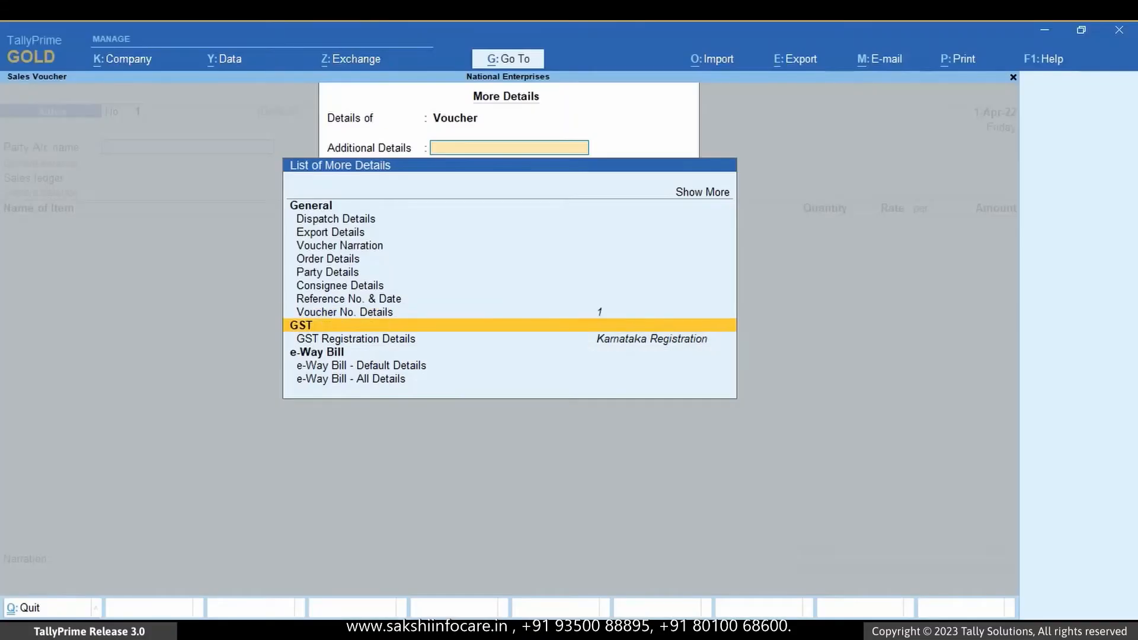
key("Return")
key("Return")
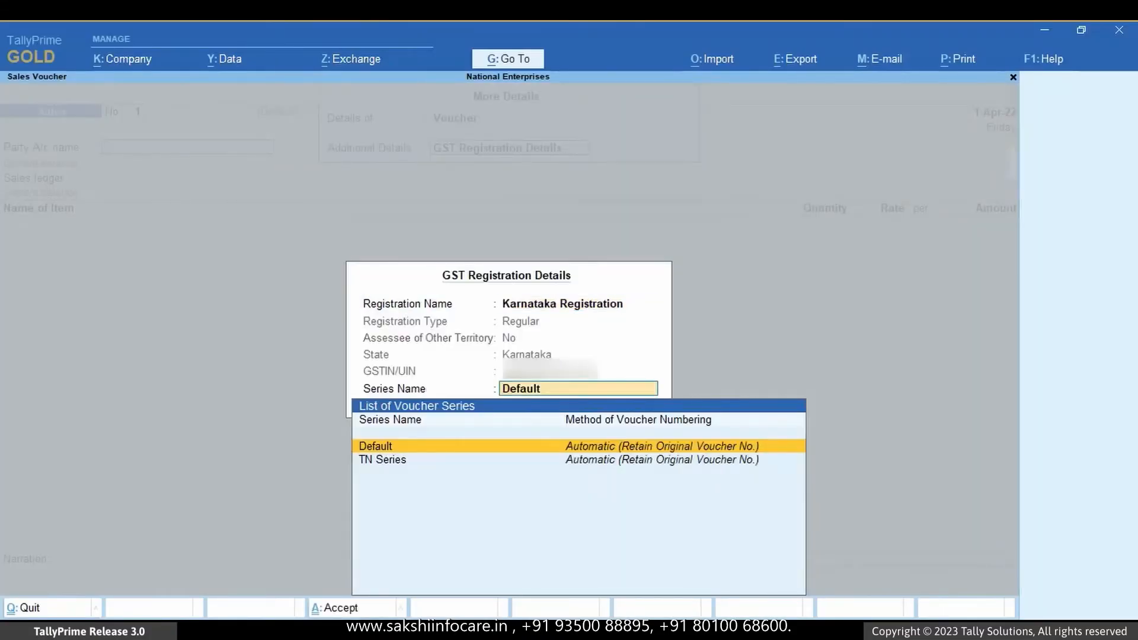
key("Return")
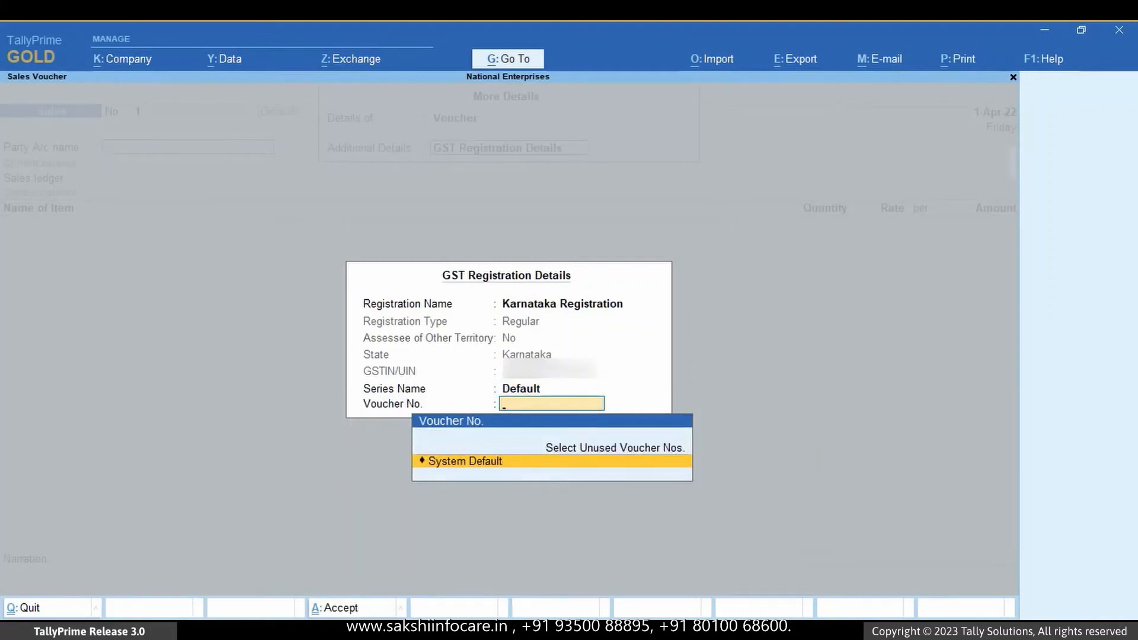
key("Return")
Select Subash Enterprises as the party and accept its dispatch and party details as they are.
key("Down")
key("Down")
key("Return")
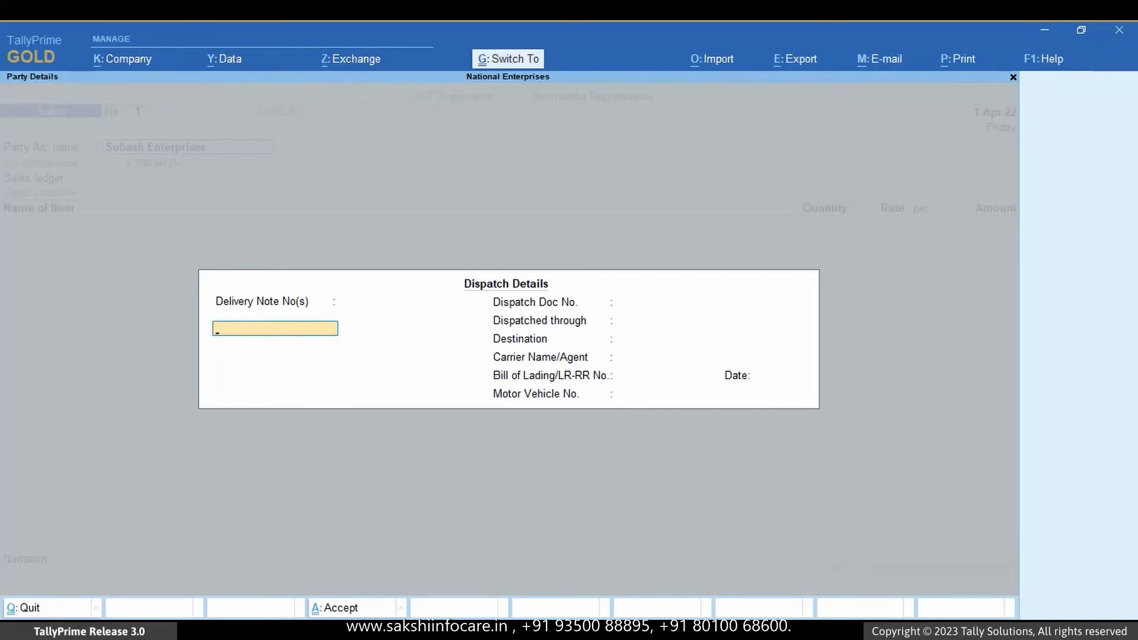
key("ctrl+a")
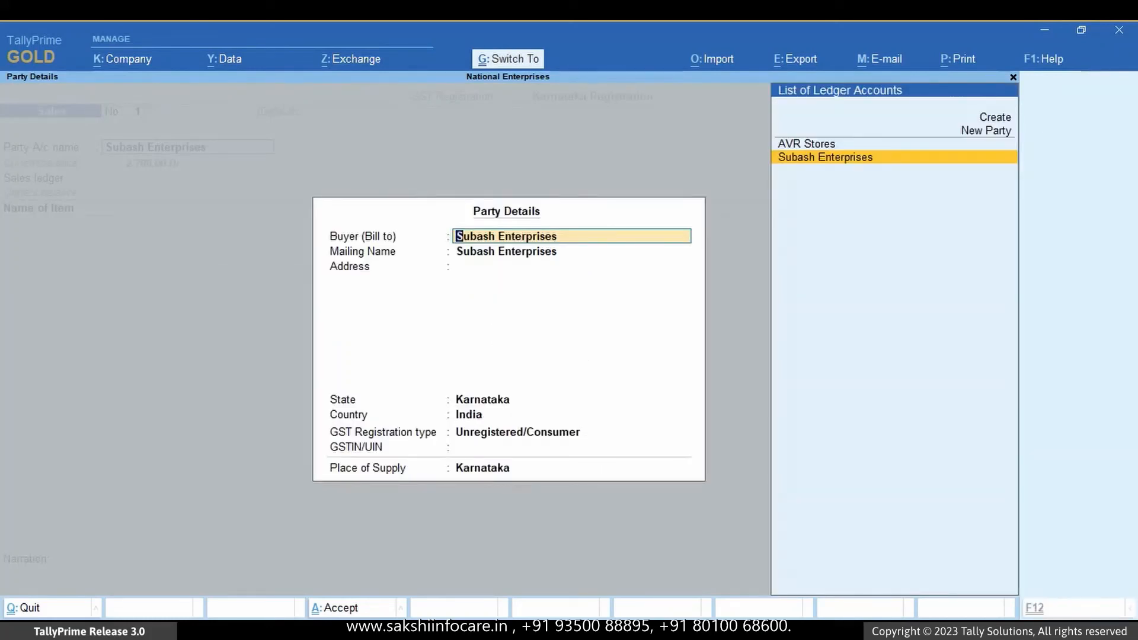
key("ctrl+a")
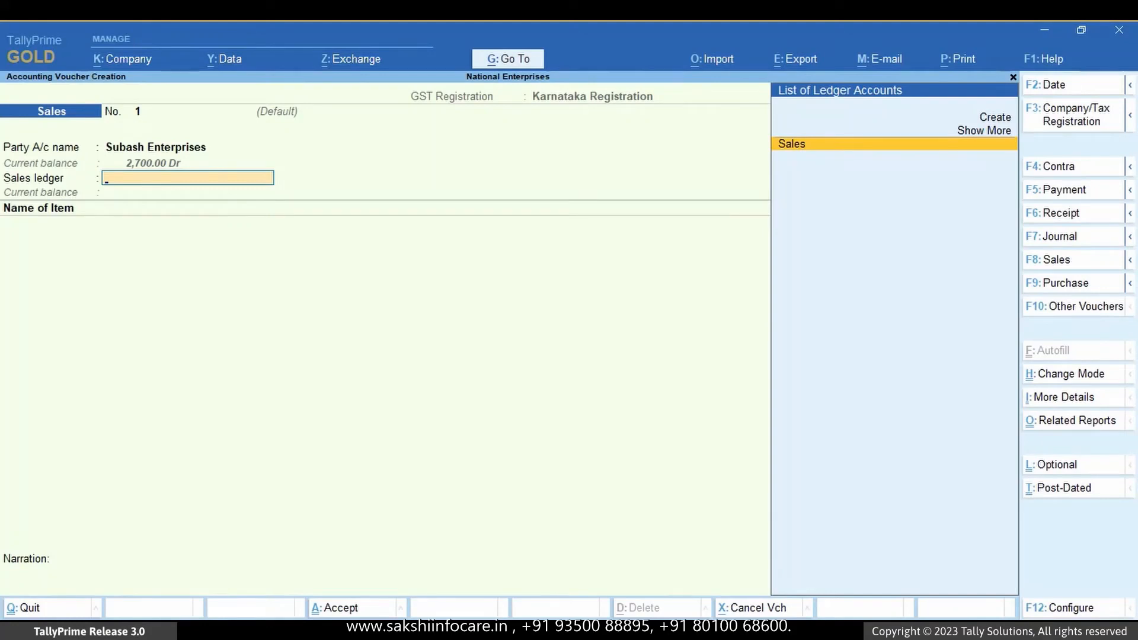
Choose the Sales ledger and add 10 nos of Almonds 1Kg at a rate of 900.
key("Return")
key("Return")
type("10")
key("Return")
type("900")
key("Return")
key("Return")
key("ctrl+a")
End the item list, add the CGST and SGST ledgers, and save the Karnataka sales voucher.
key("Return")
type("C")
key("Return")
key("Return")
type("SG")
key("Return")
key("Return")
key("Return")
key("Return")
key("Return")
key("Return")
key("Return")
key("Return")
key("Return")
key("Return")
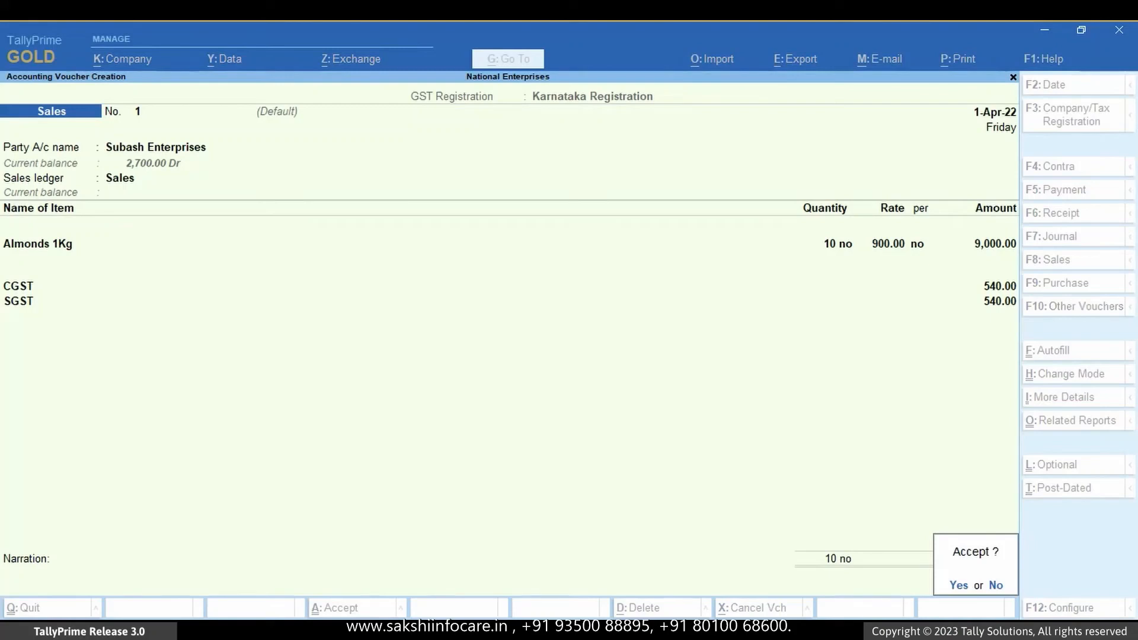
key("Return")
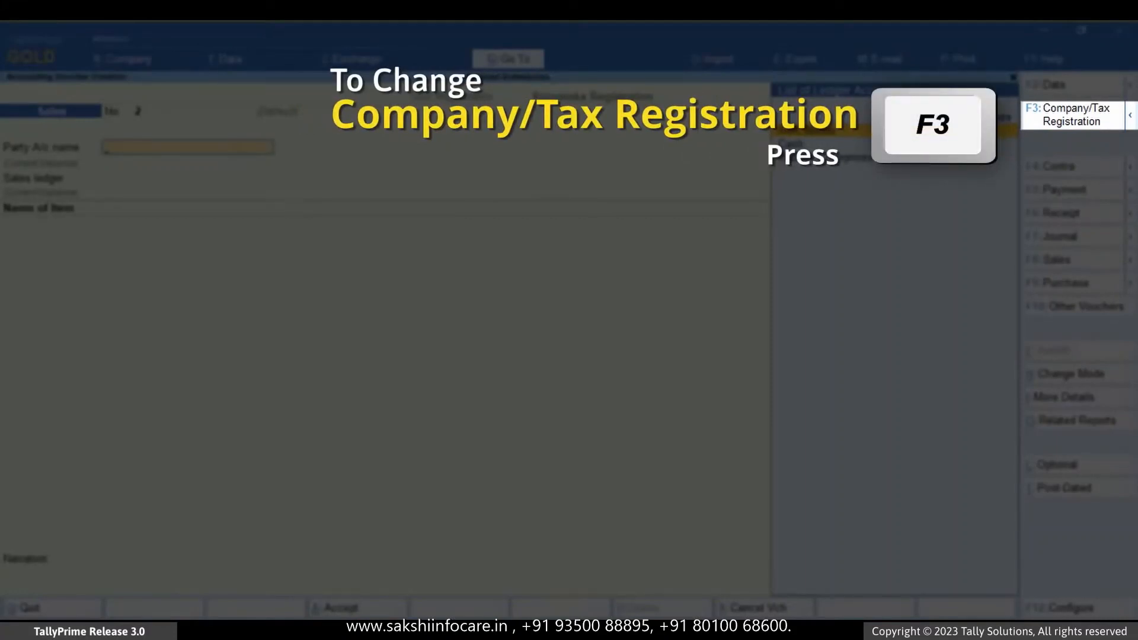
Switch the sales voucher's tax registration to Tamil Nadu Registration.
key("F3")
key("Down")
key("Down")
key("Return")
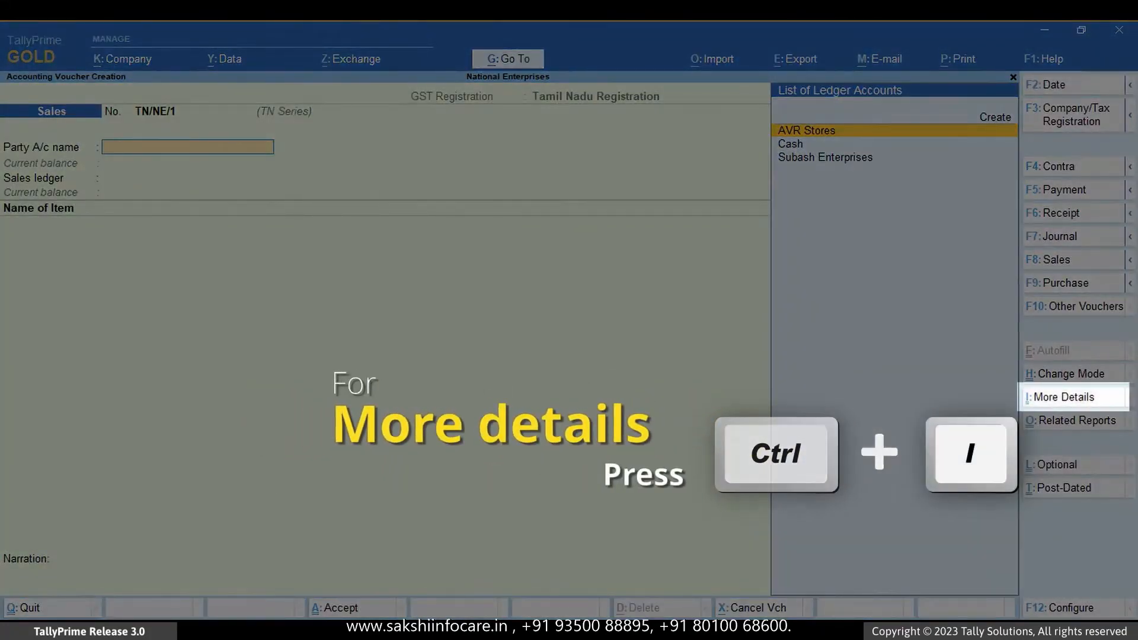
Confirm the voucher's GST registration details as Tamil Nadu Registration with TN Series and the System Default voucher number.
key("ctrl+i")
key("Down")
key("Down")
key("Down")
key("Down")
key("Down")
key("Down")
key("Down")
key("Down")
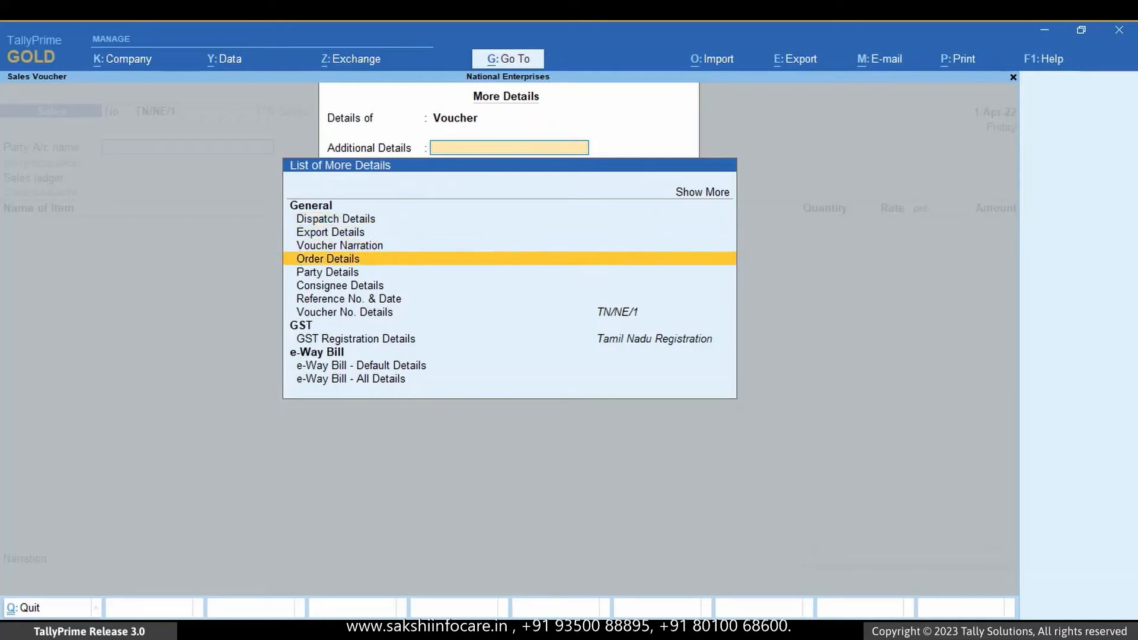
key("Return")
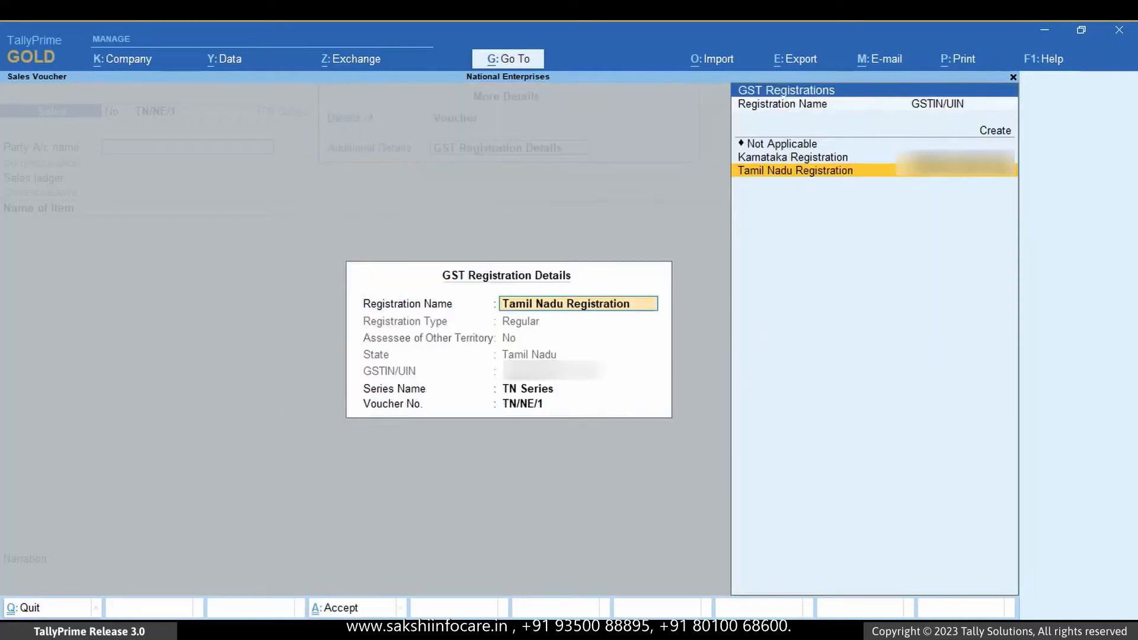
key("Return")
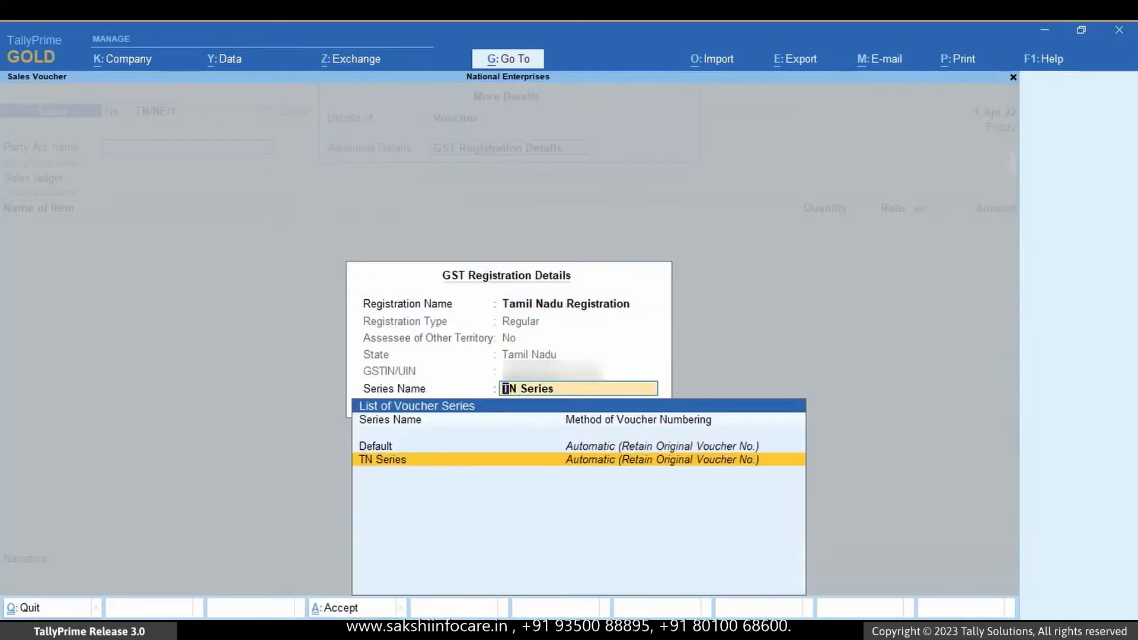
key("Return")
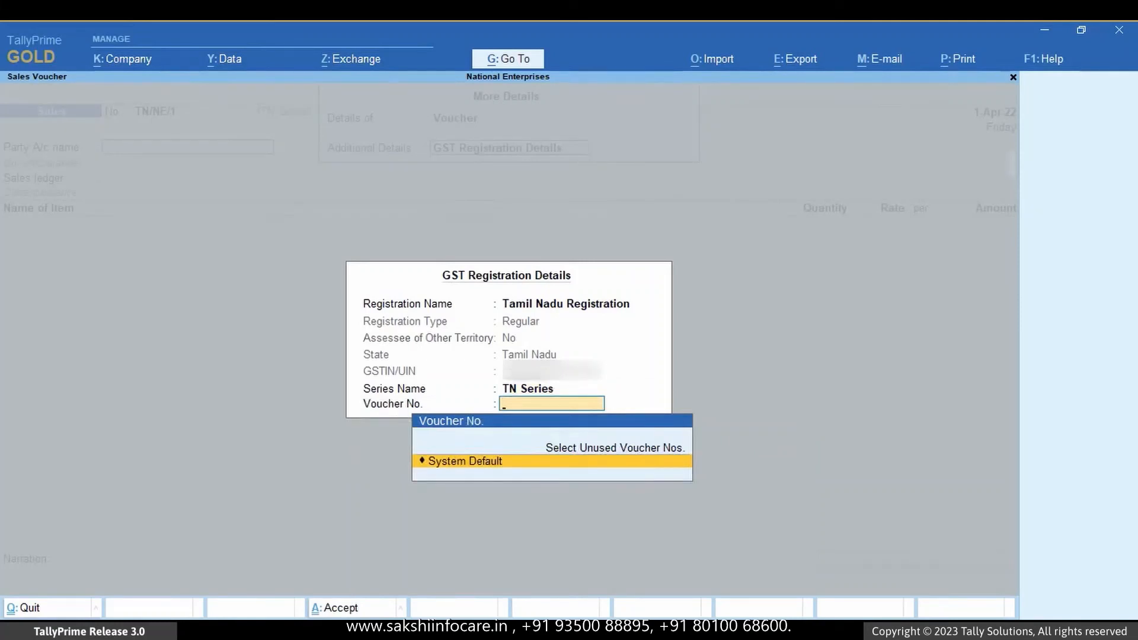
key("Return")
Select AVR Stores as the party, accept its dispatch and party details, and choose the Sales ledger.
key("Return")
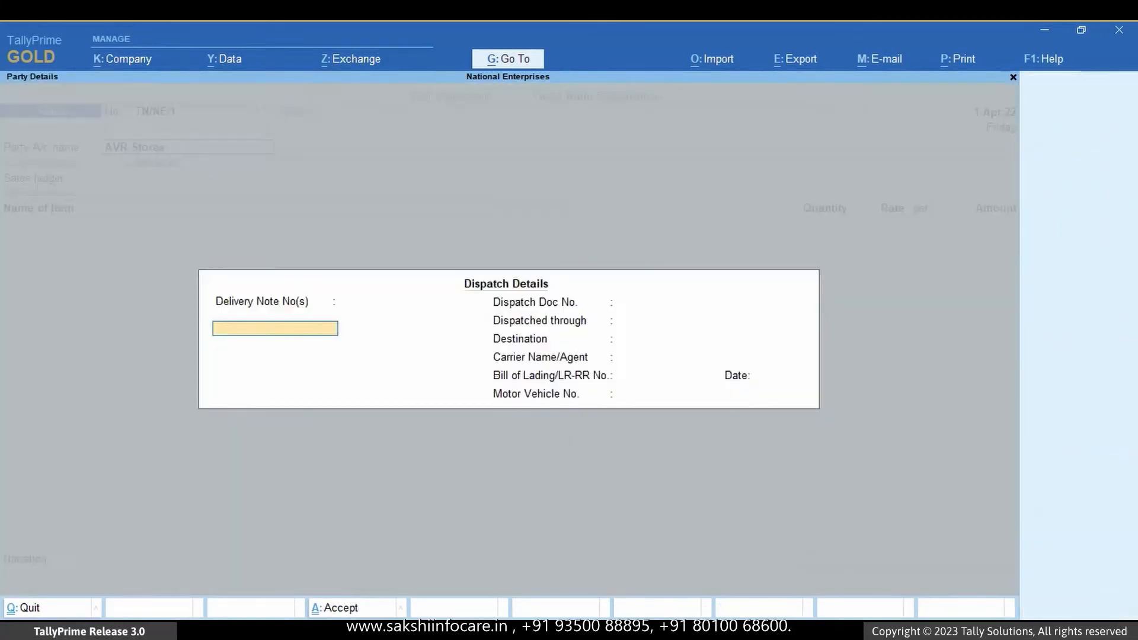
key("ctrl+a")
key("ctrl+a")
key("Return")
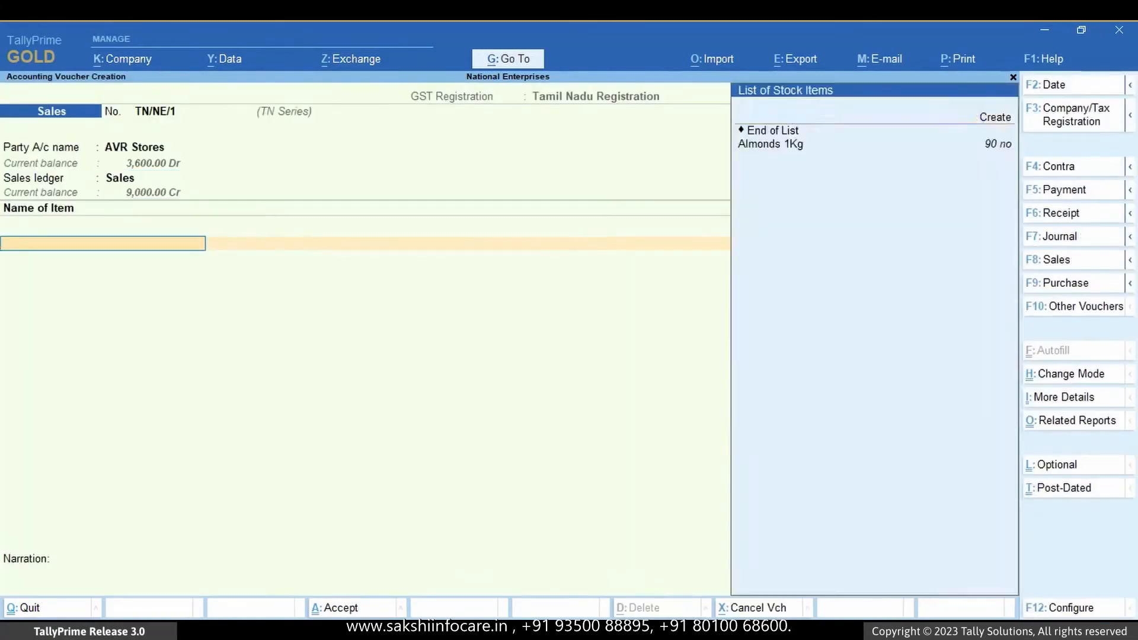
Add 10 nos of Almonds 1Kg to the Tamil Nadu sales voucher.
key("Down")
key("Down")
key("Return")
type("10")
key("Return")
key("Return")
key("Return")
key("ctrl+a")
End the item list, add the CGST and SGST ledgers, and save the Tamil Nadu sales voucher.
key("Return")
type("CGST")
key("Return")
key("Return")
type("SGST")
key("Return")
key("Return")
key("Return")
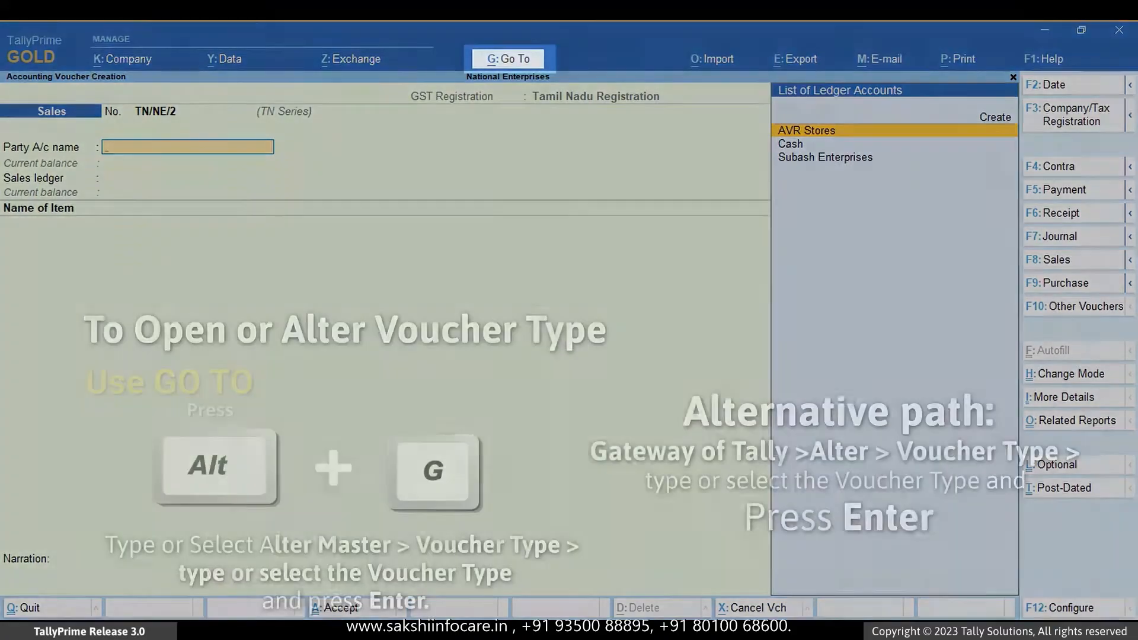
Open the Journal voucher type for alteration.
key("alt+g")
key("Up")
key("Up")
key("Up")
key("Up")
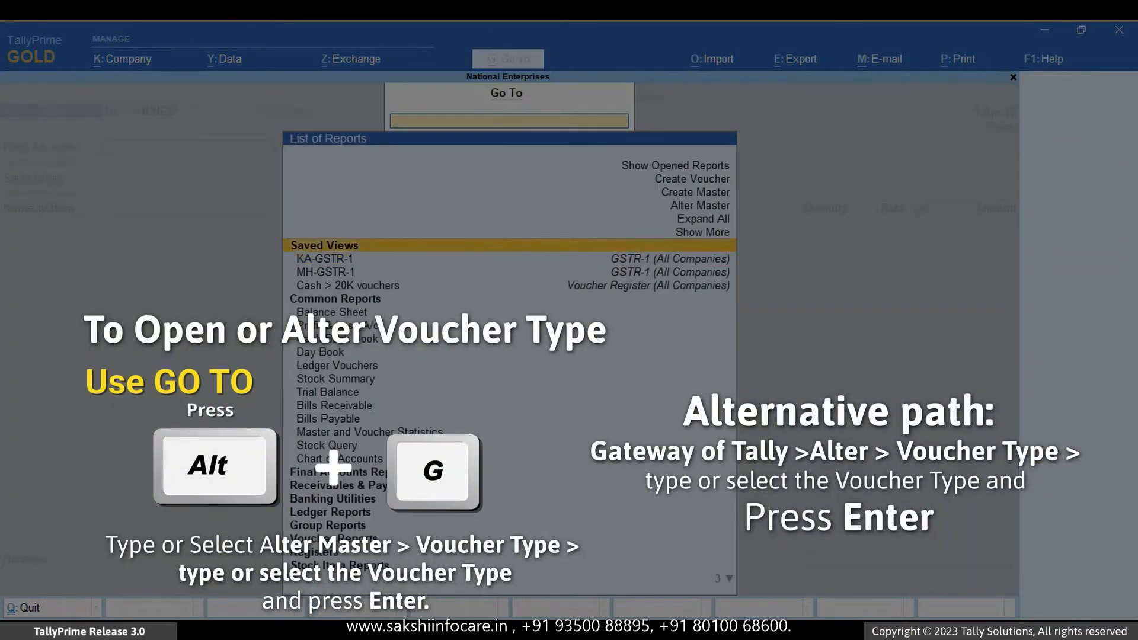
key("Return")
key("Down")
key("Down")
key("Down")
key("Return")
key("Down")
key("Down")
key("Down")
key("Down")
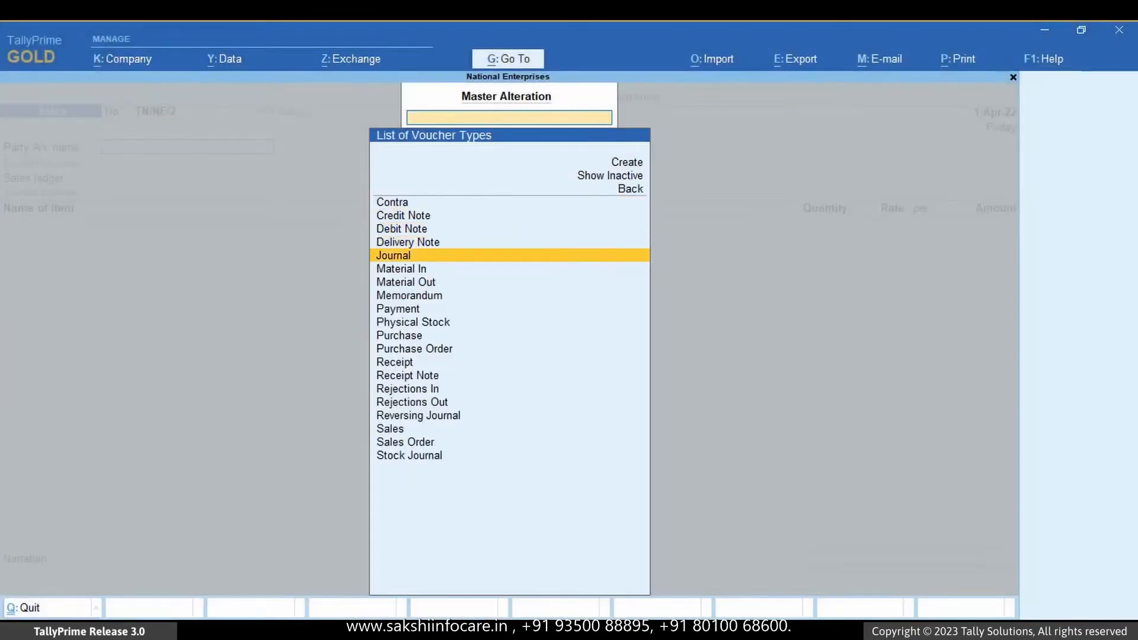
key("Return")
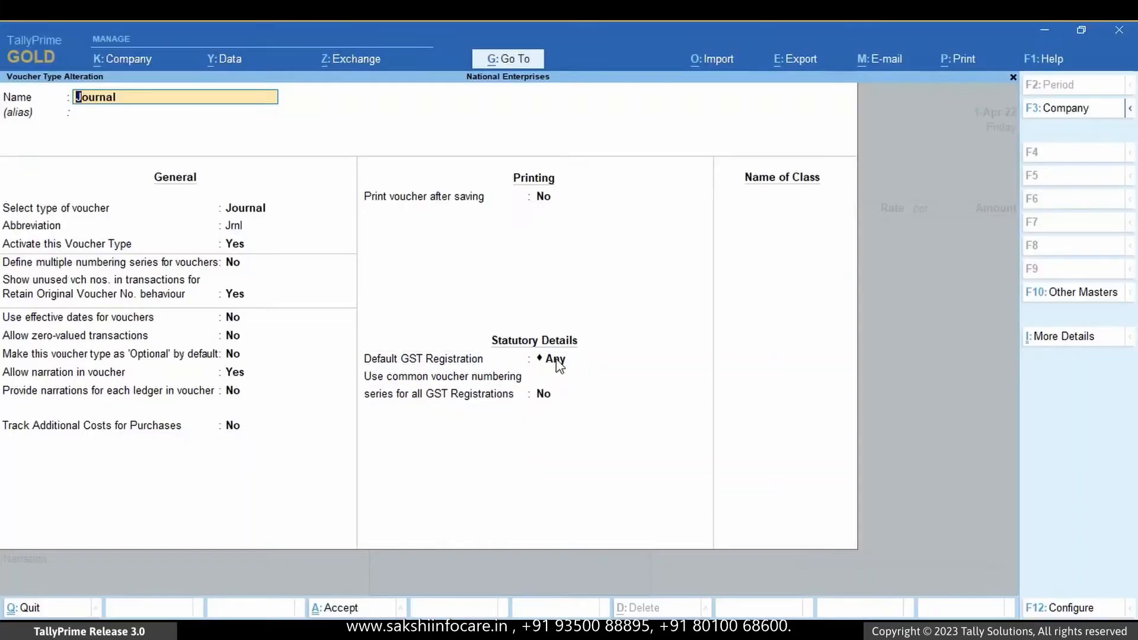
Set the Journal voucher type's default GST registration to Karnataka Registration, keep common numbering for all registrations at No, and save it.
left_click(557, 360)
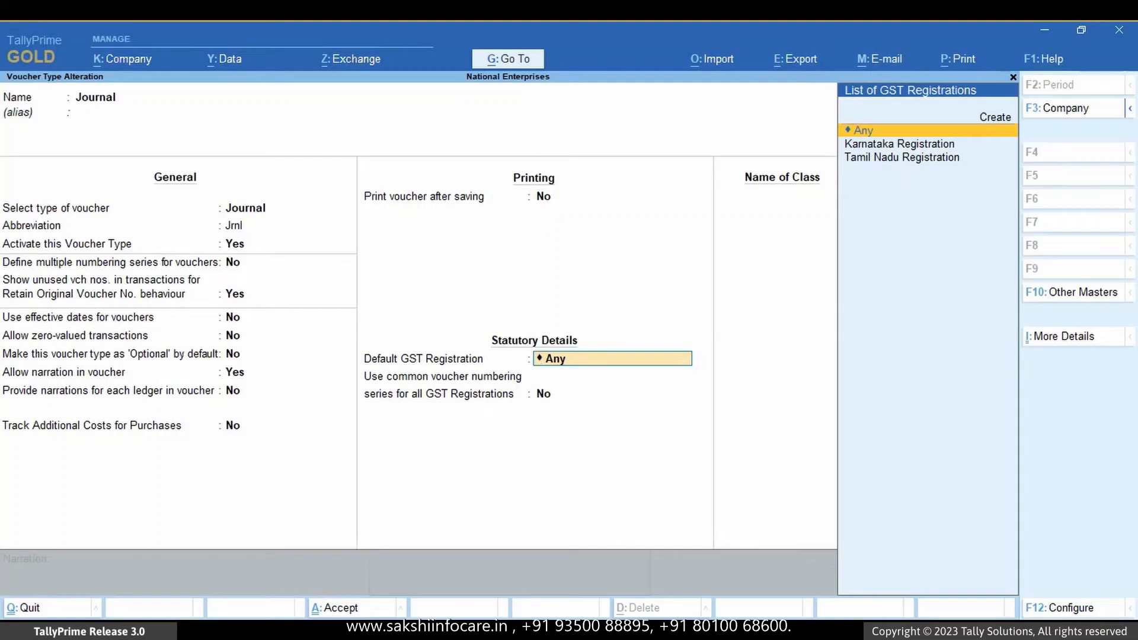
key("Down")
key("Return")
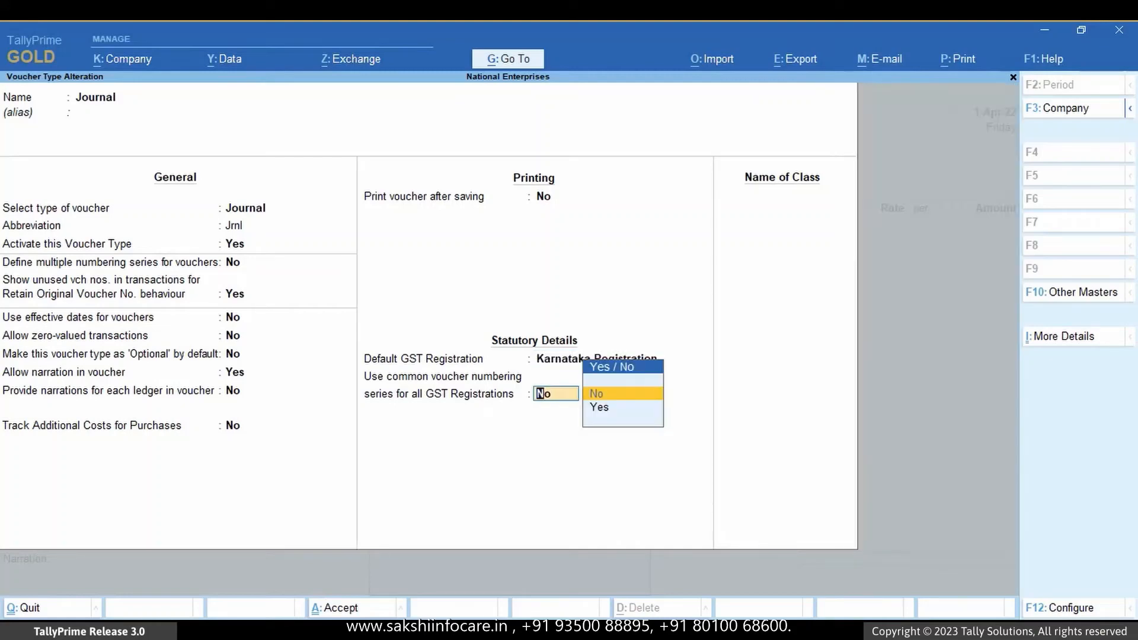
key("Return")
key("Return")
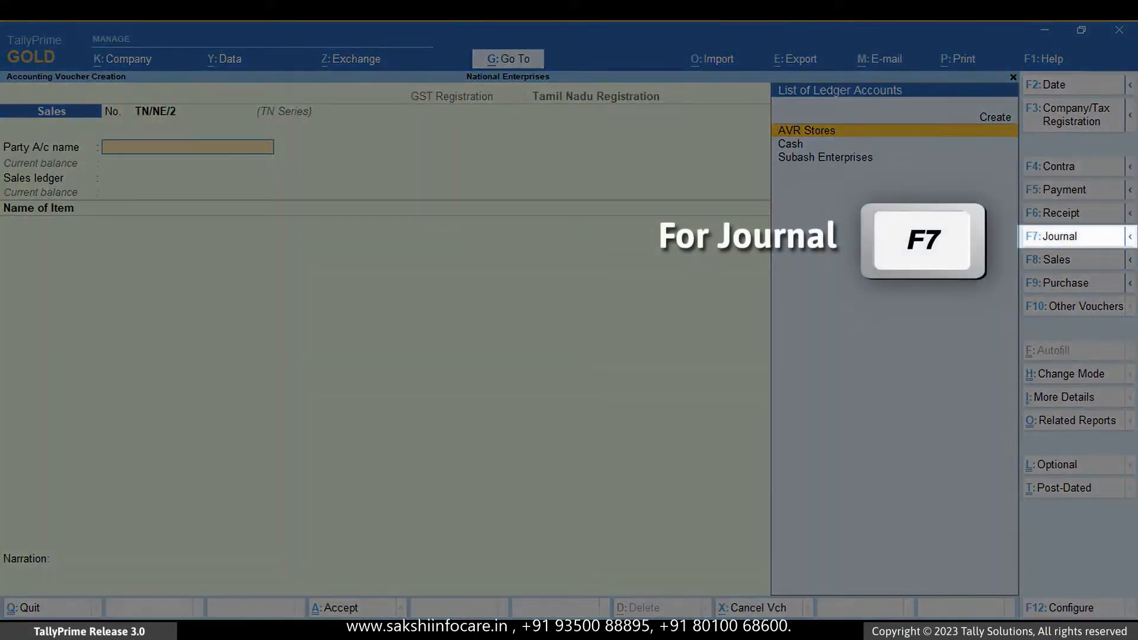
Start a Journal voucher and look through the company's available tax registrations.
key("F7")
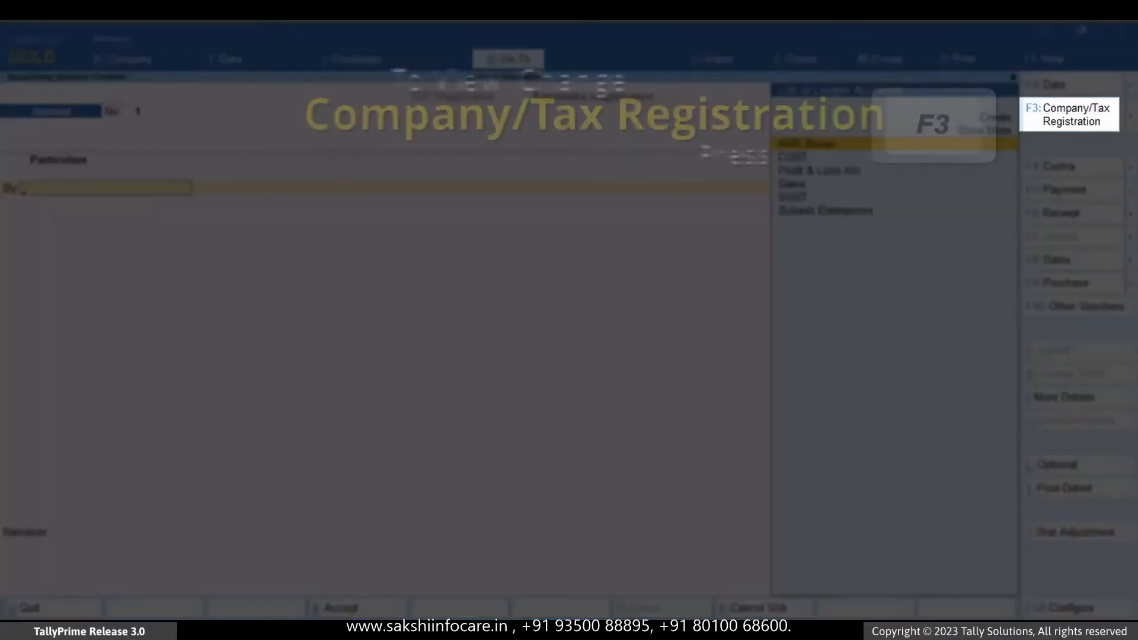
key("F3")
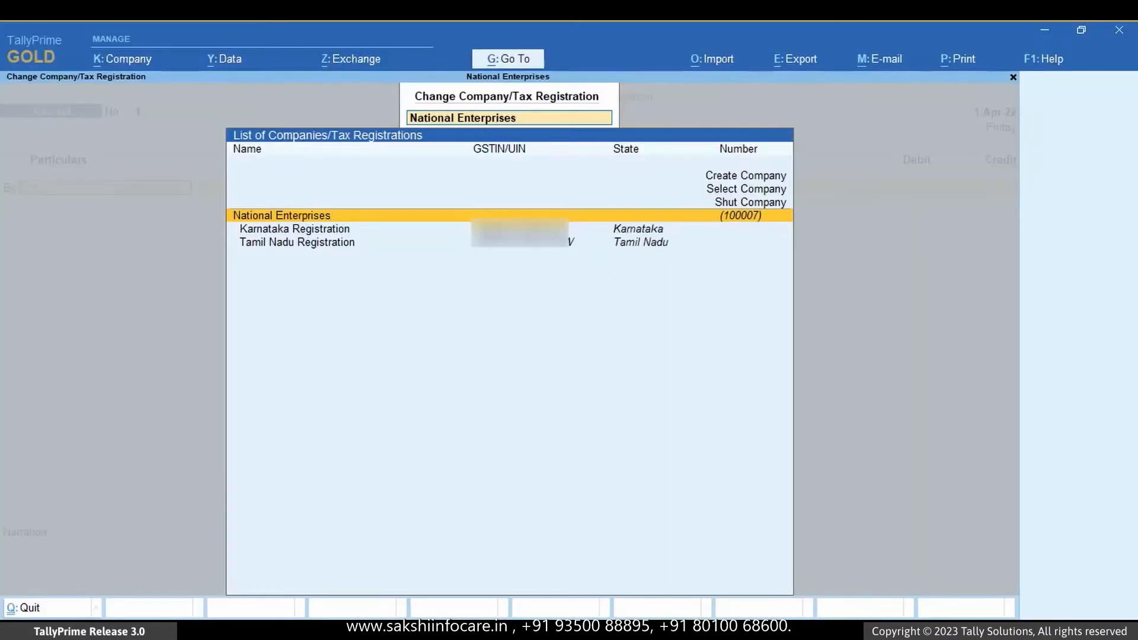
key("Down")
key("Down")
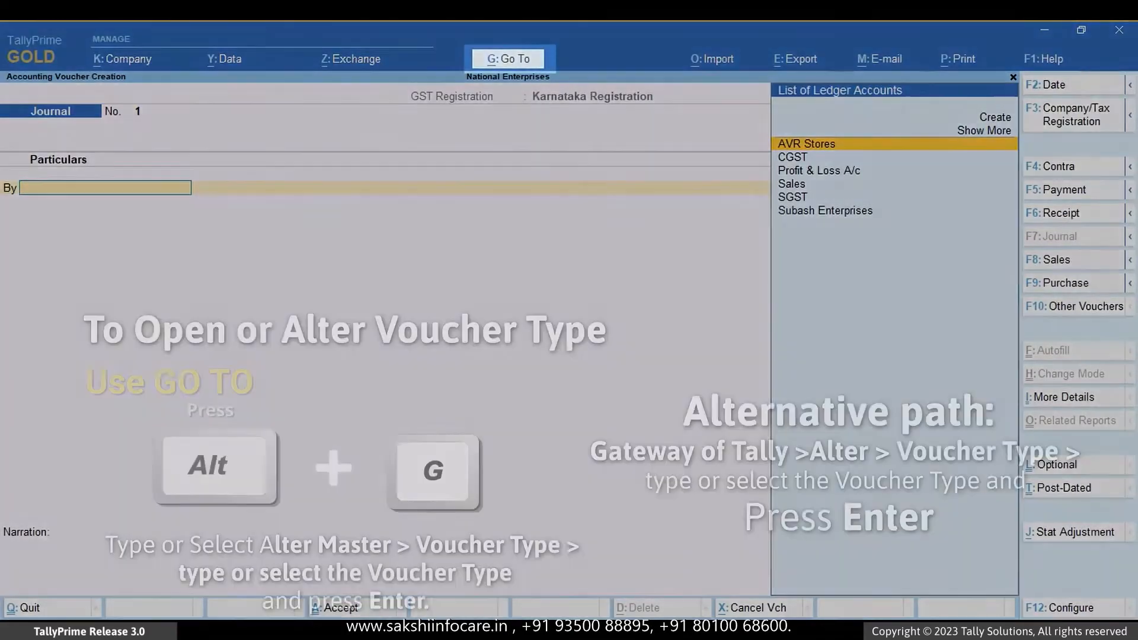
Open the Receipt voucher type for alteration.
key("alt")
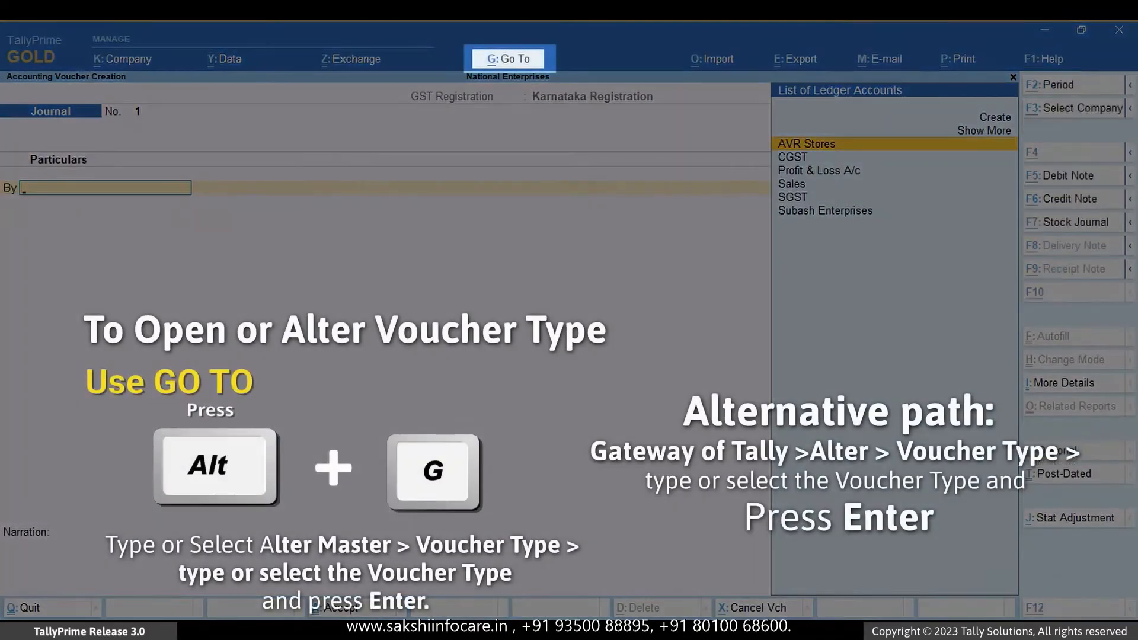
key("alt+g")
key("Up")
key("Up")
key("Up")
key("Up")
key("Return")
key("Down")
key("Down")
key("Down")
key("Return")
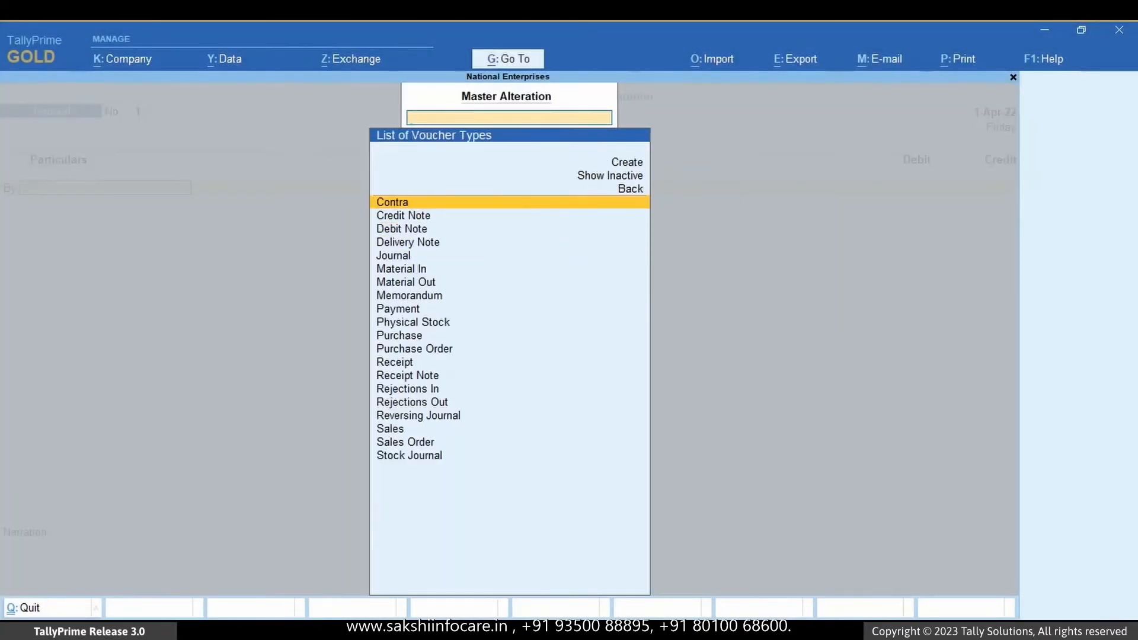
key("Down")
key("Down")
key("Down")
key("Down")
key("Down")
key("Down")
key("Down")
key("Down")
key("Down")
key("Down")
key("Down")
key("Down")
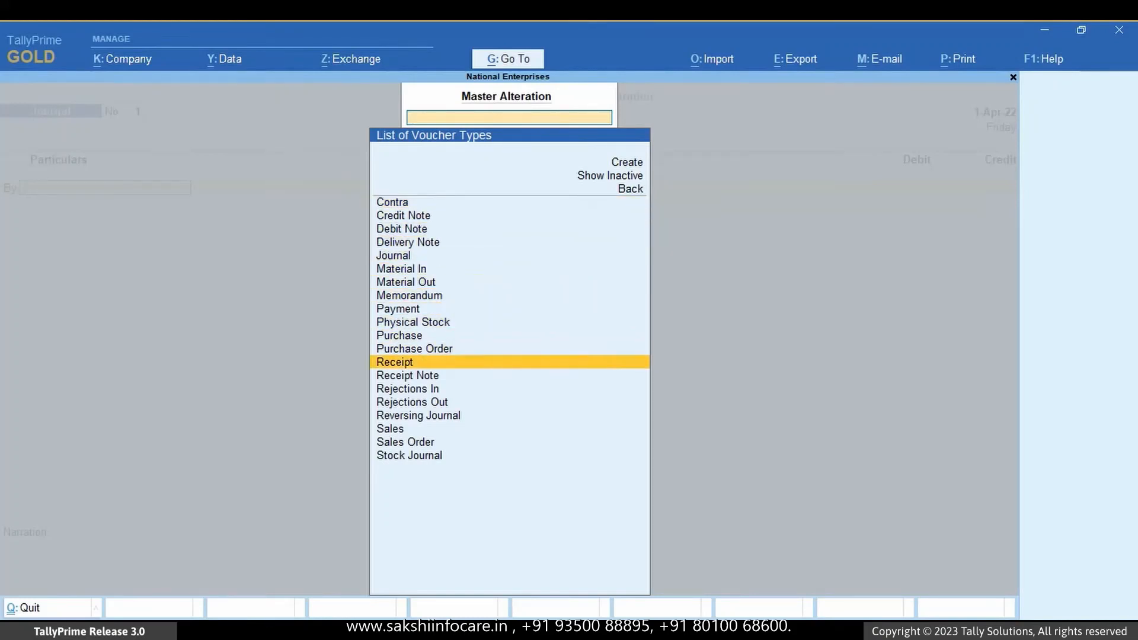
key("Return")
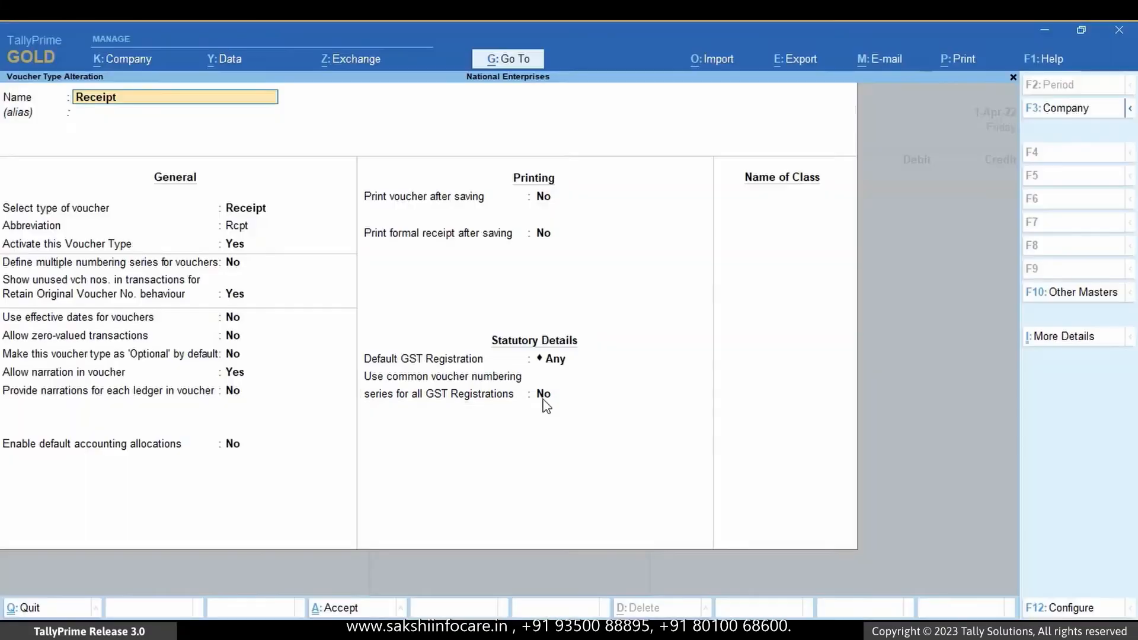
Set the Receipt voucher type to use a common voucher numbering series for all GST registrations, accept the restriction, and finish the class list.
left_click(542, 395)
key("Down")
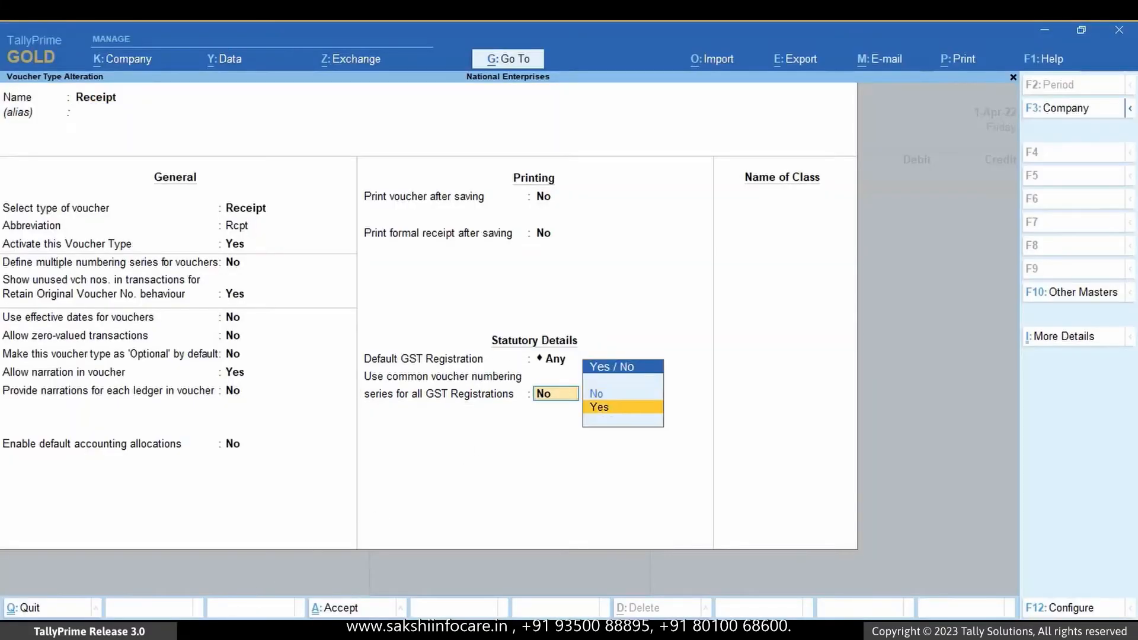
key("Return")
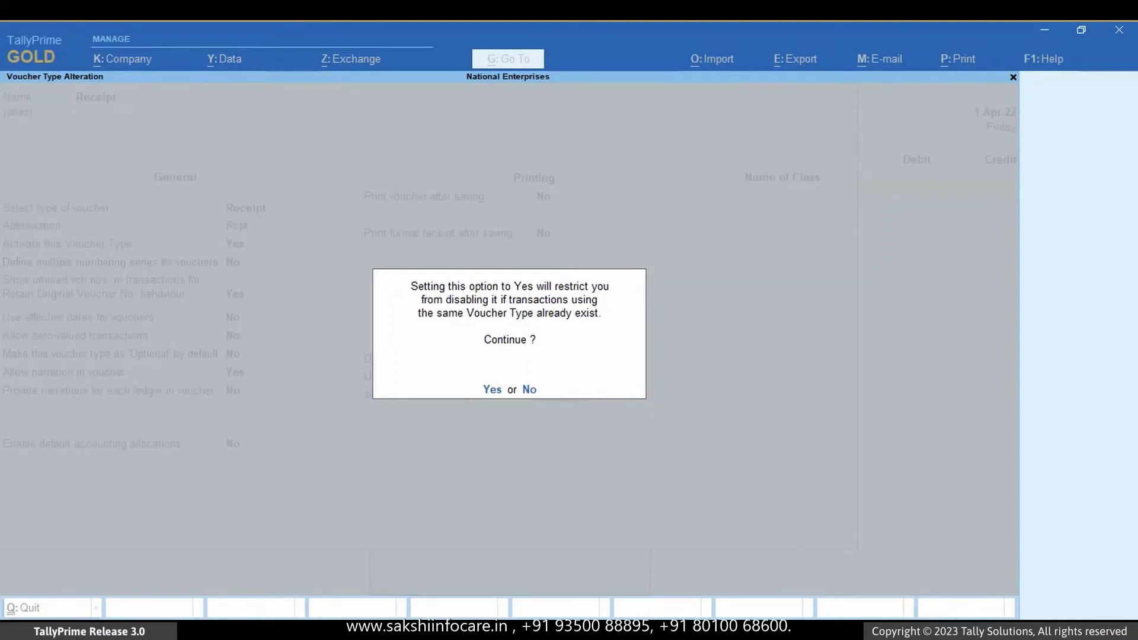
left_click(491, 391)
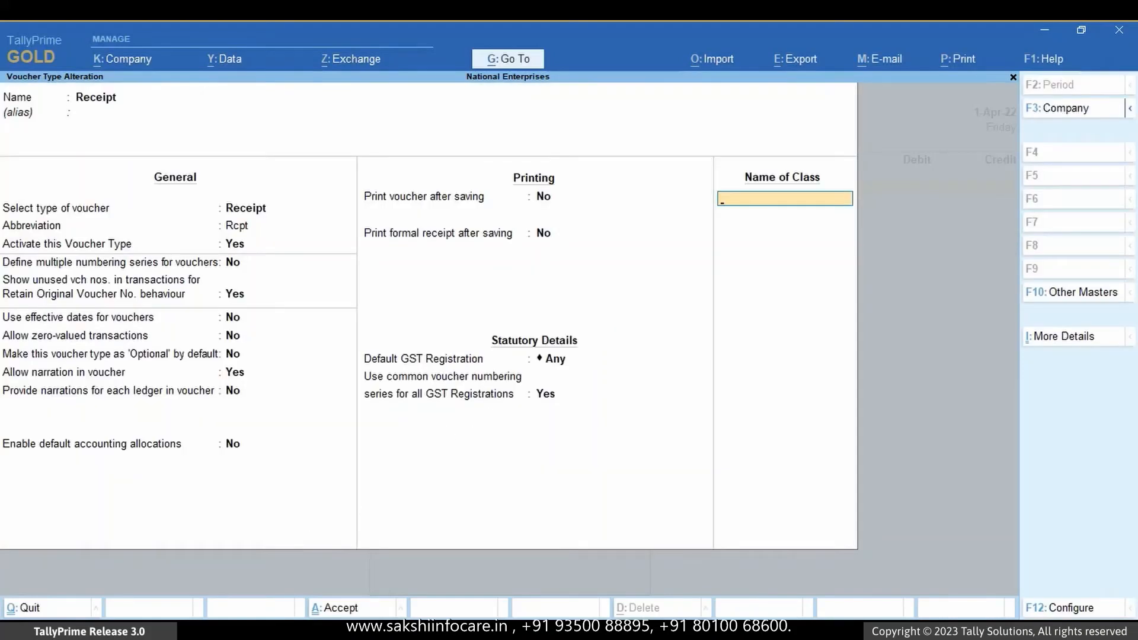
key("Return")
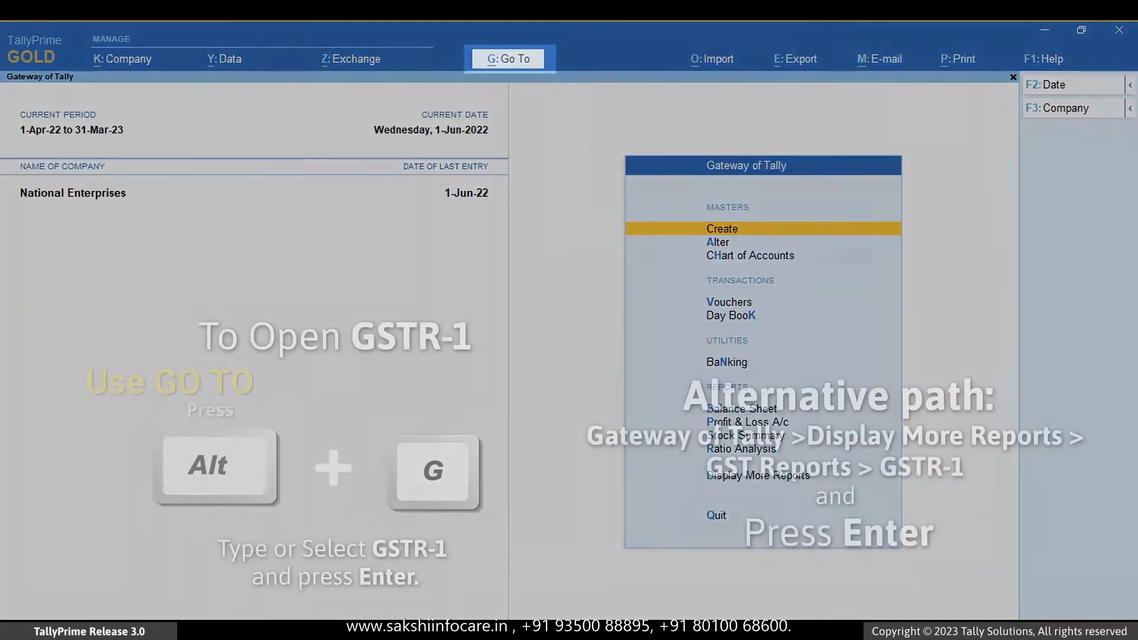
Open the GSTR-1 report.
key("alt+g")
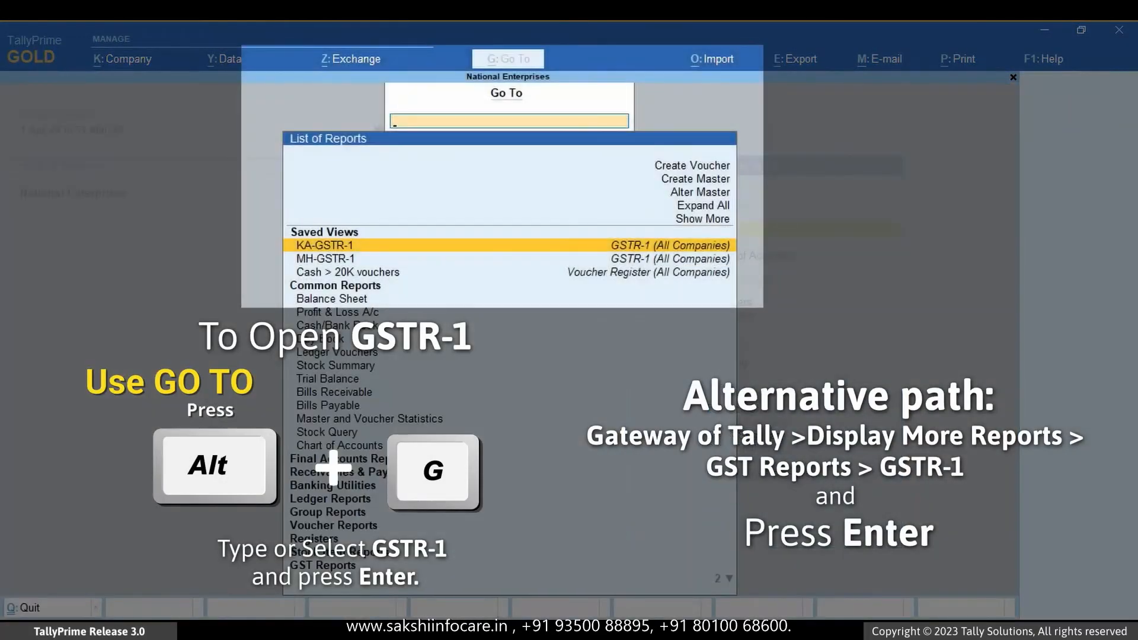
type("Gstr")
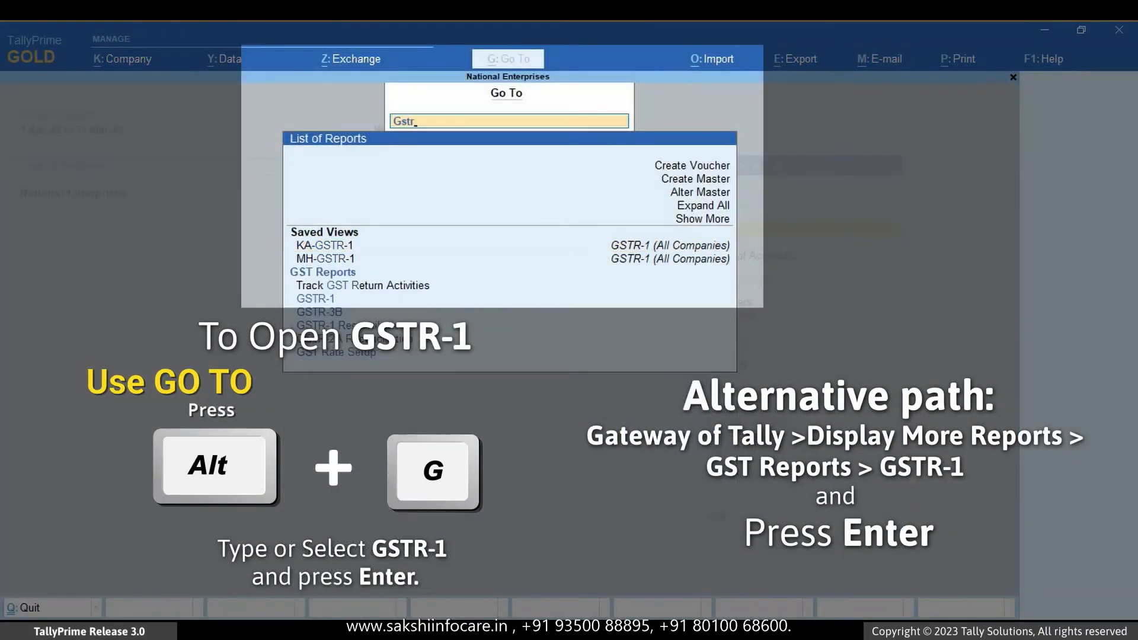
key("Down")
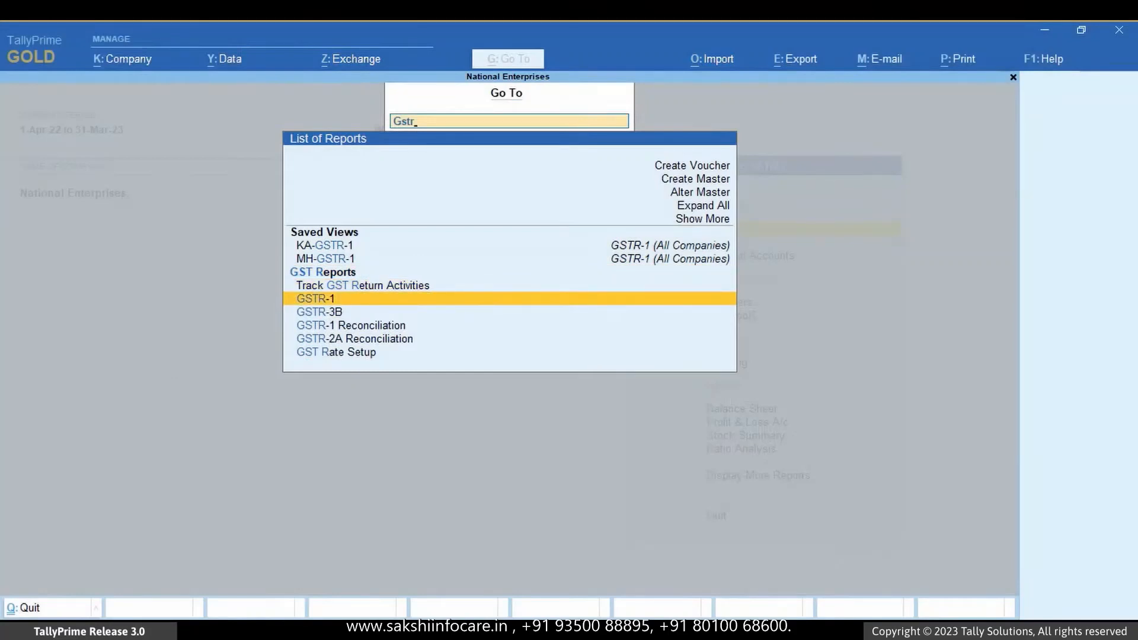
key("Return")
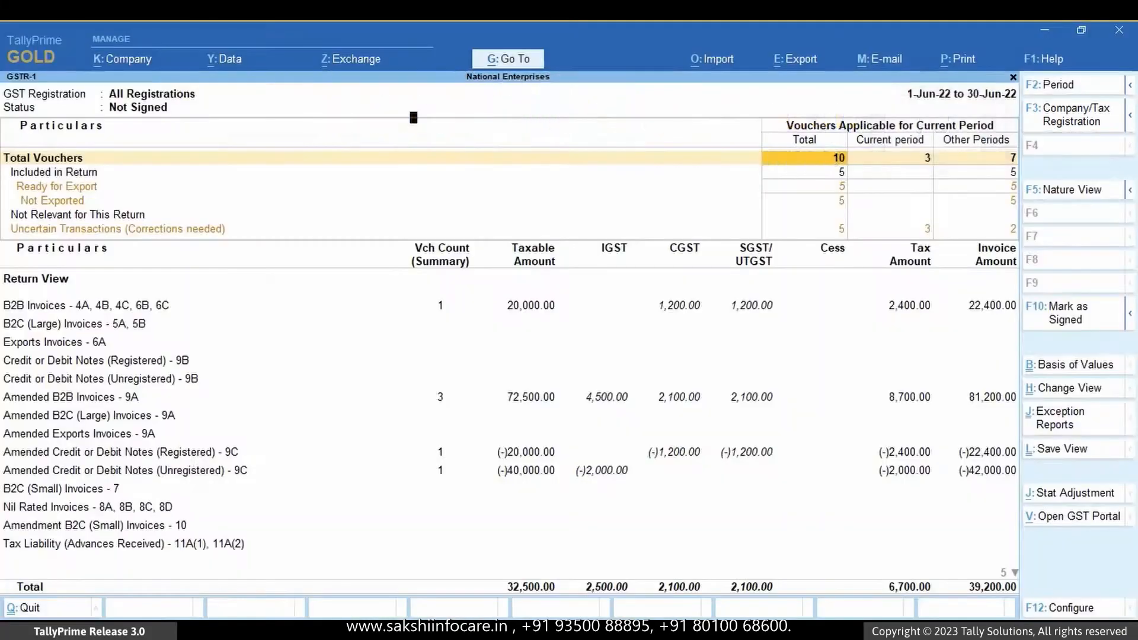
View the GSTR-1 report for Karnataka Registration only.
key("F3")
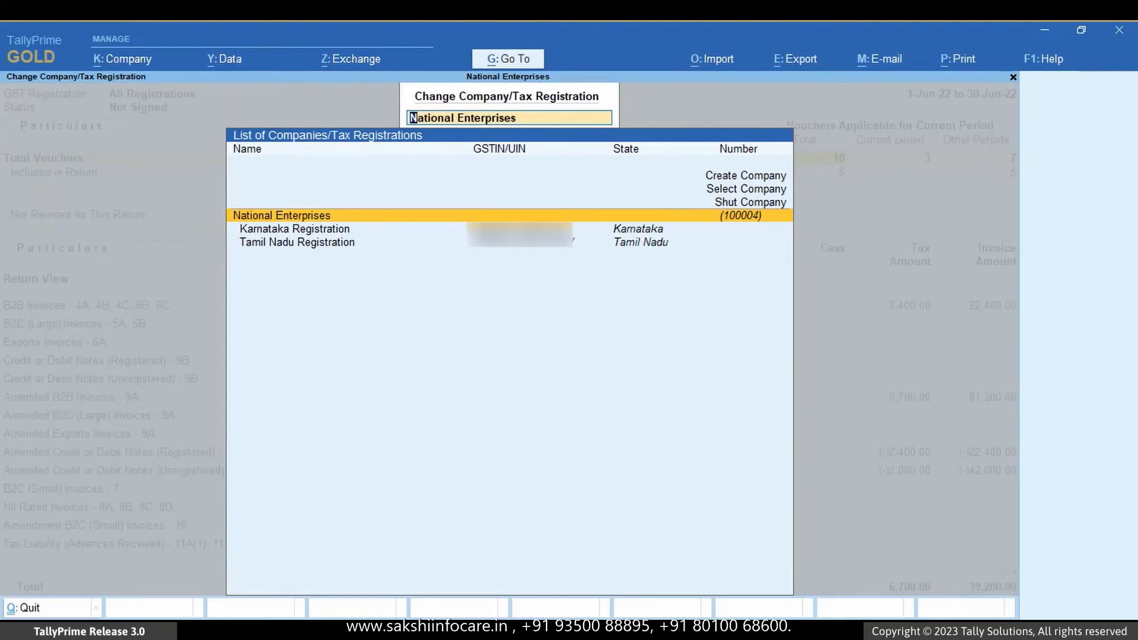
key("Down")
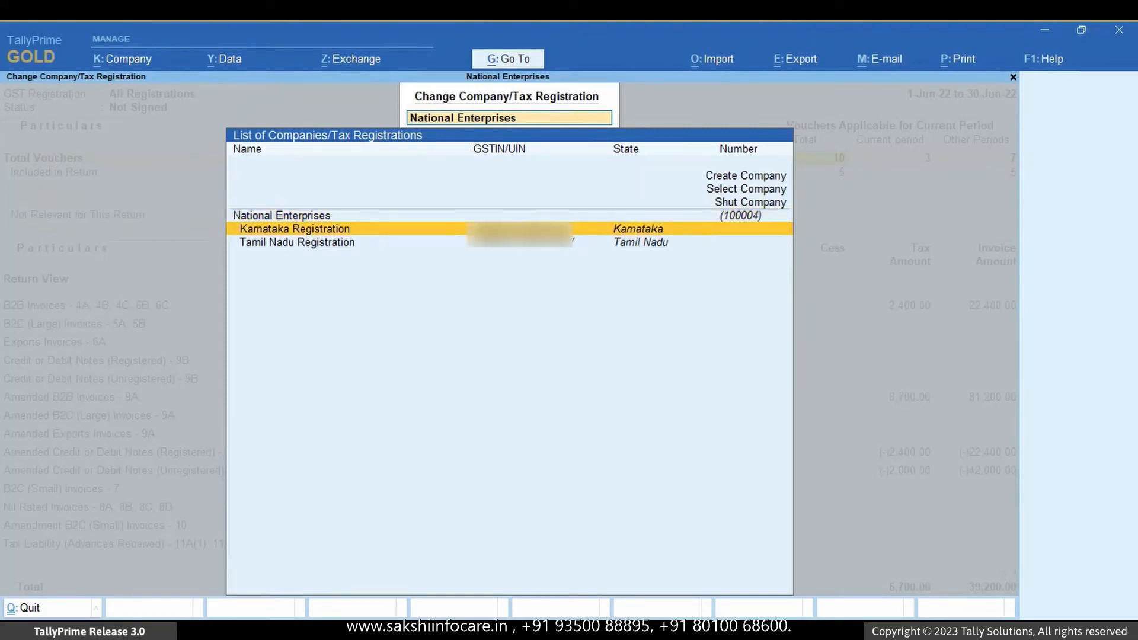
key("Return")
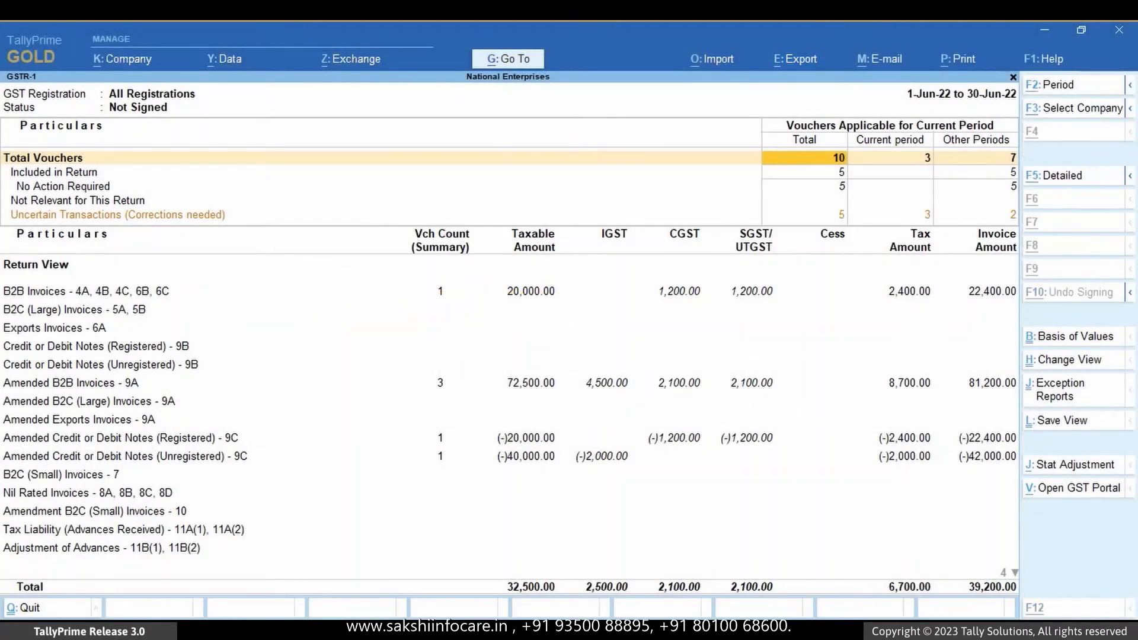
Start the GST returns export for GSTR-1 and set its period to May 2022.
key("alt+e")
key("Down")
key("Down")
key("Return")
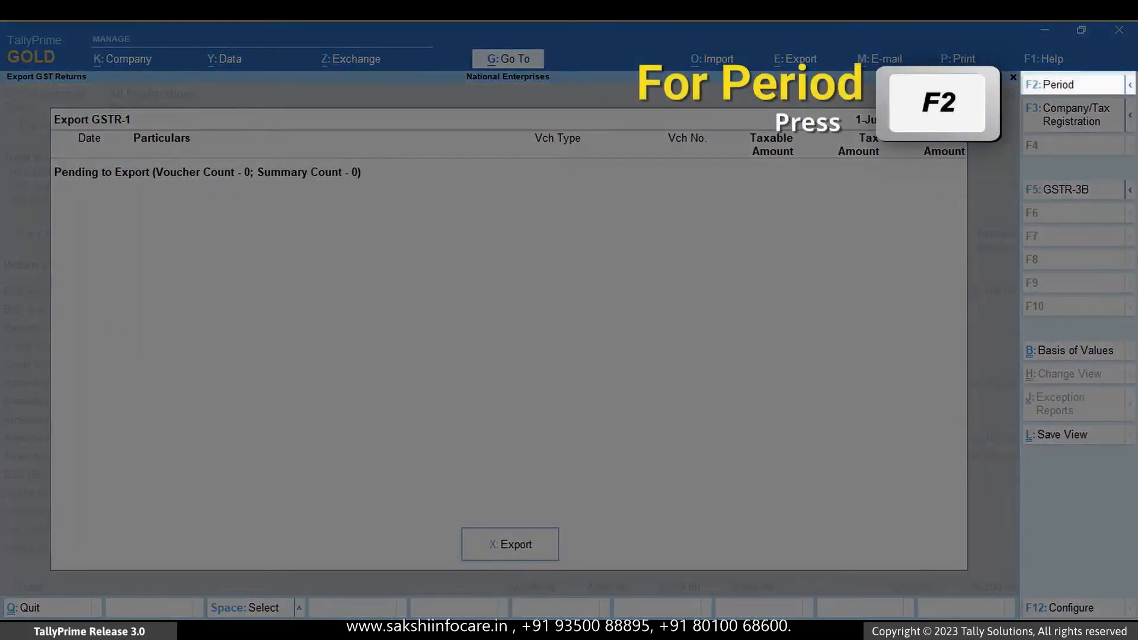
key("F2")
type("may")
key("Return")
type("may")
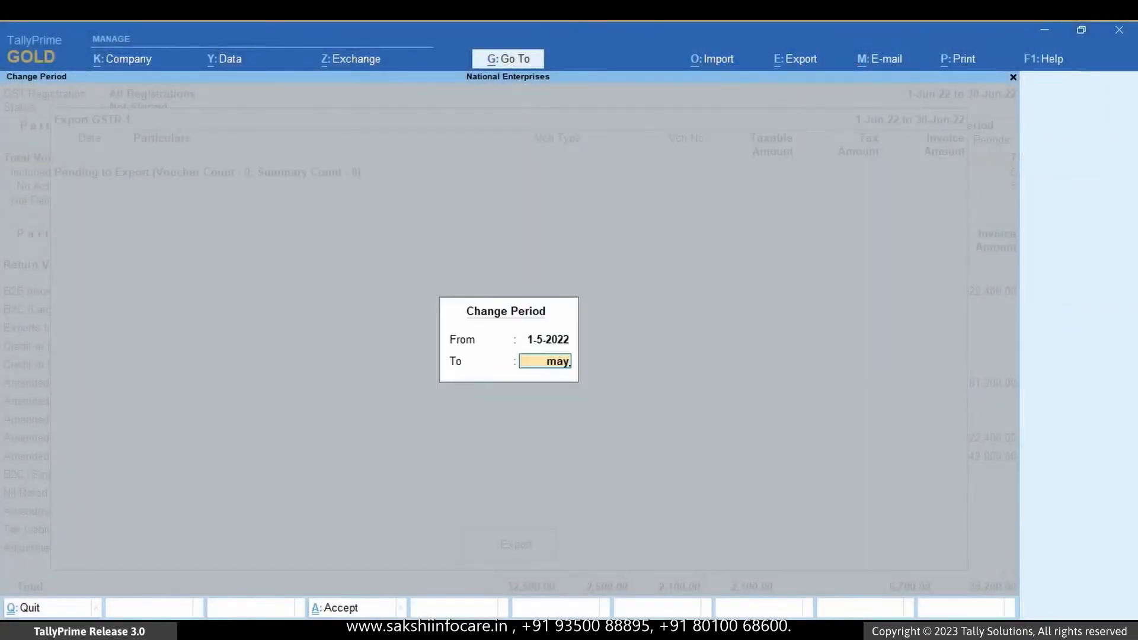
key("Return")
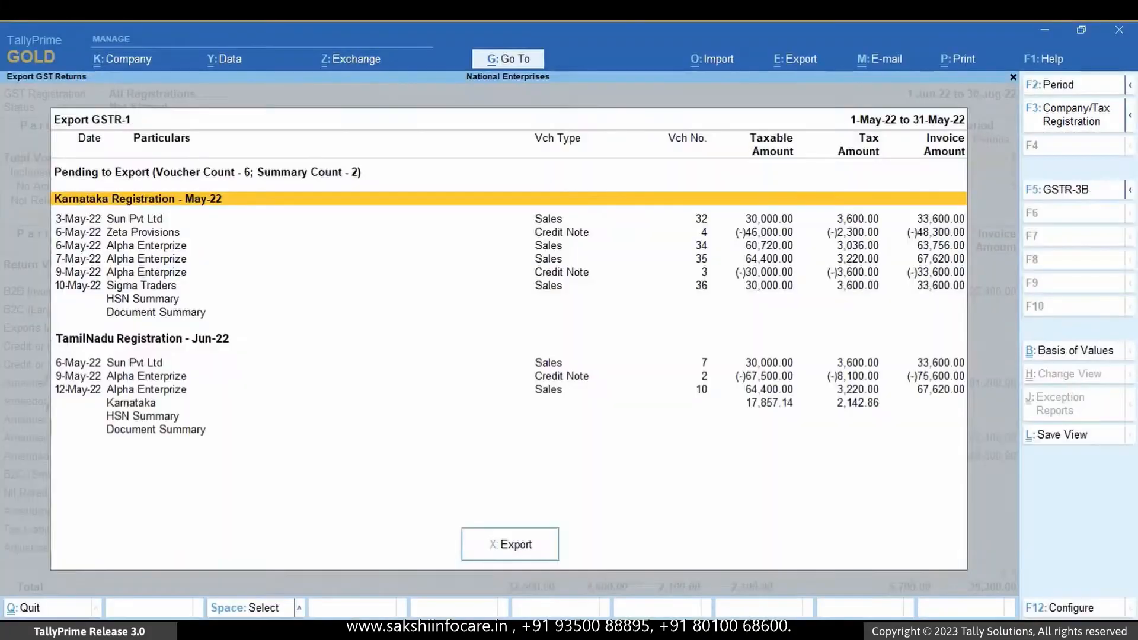
Limit the May 2022 returns to Karnataka Registration and export the GSTR-1 data as a JSON file.
key("F3")
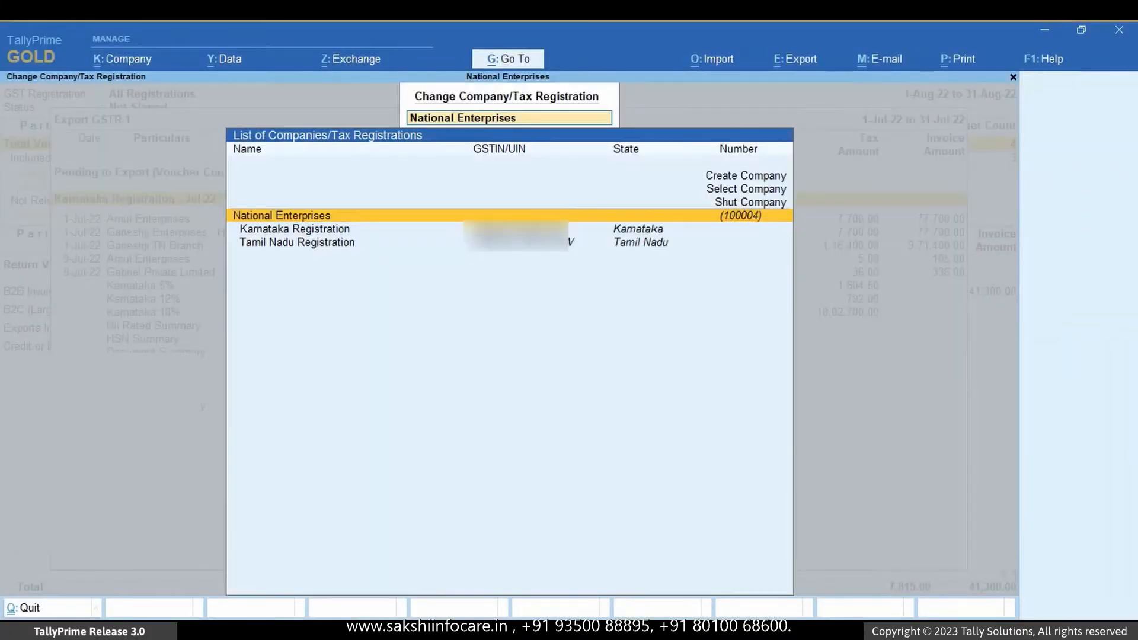
key("Down")
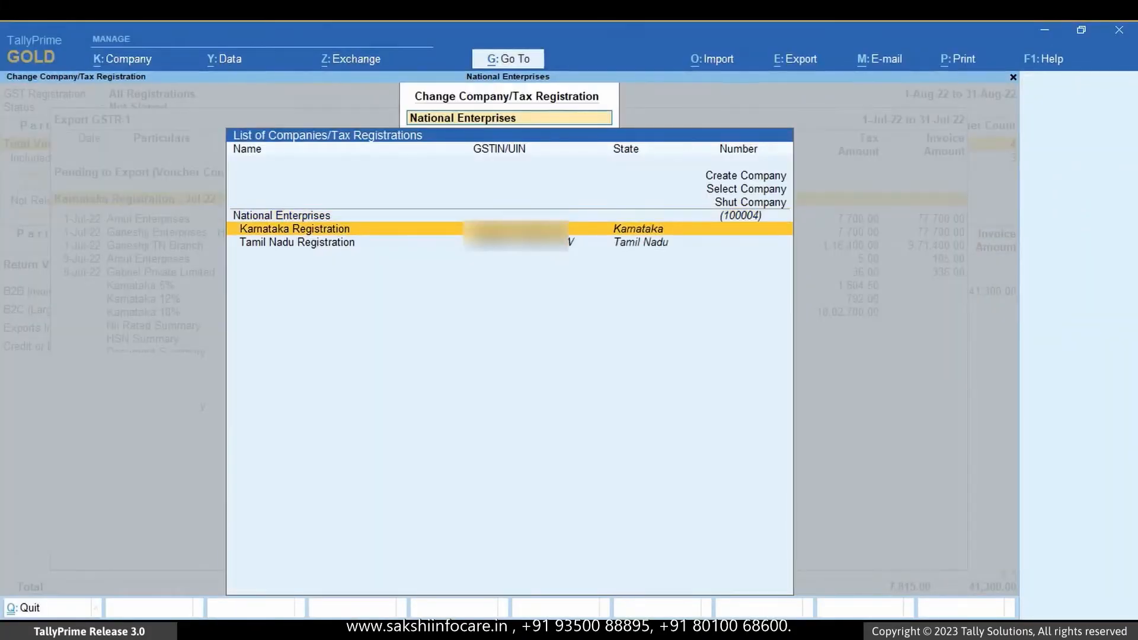
key("Return")
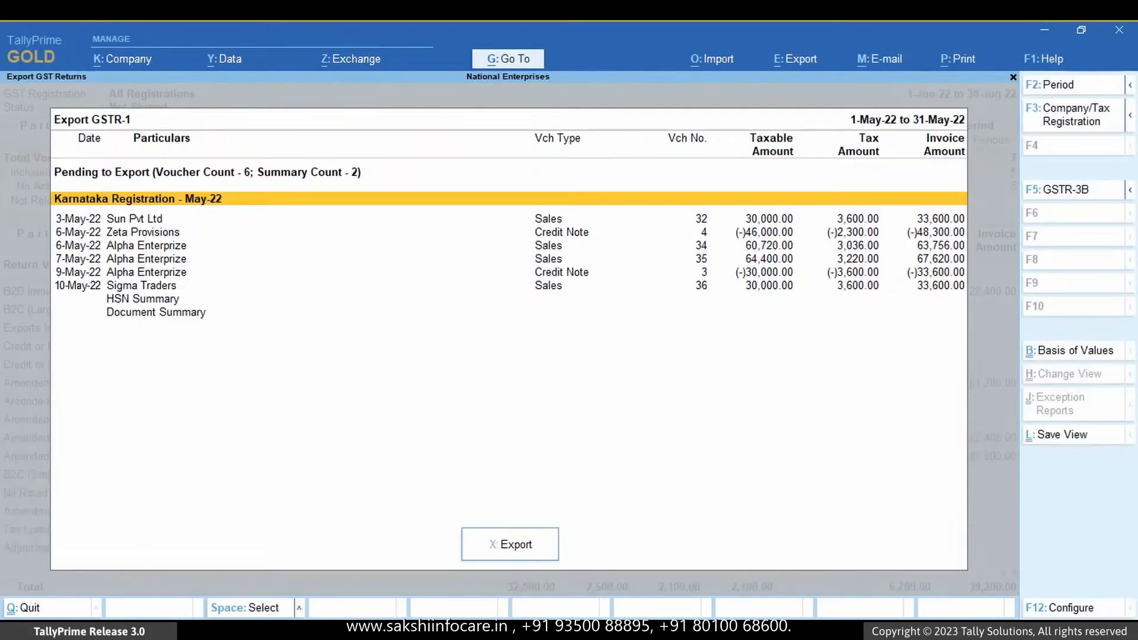
left_click(522, 548)
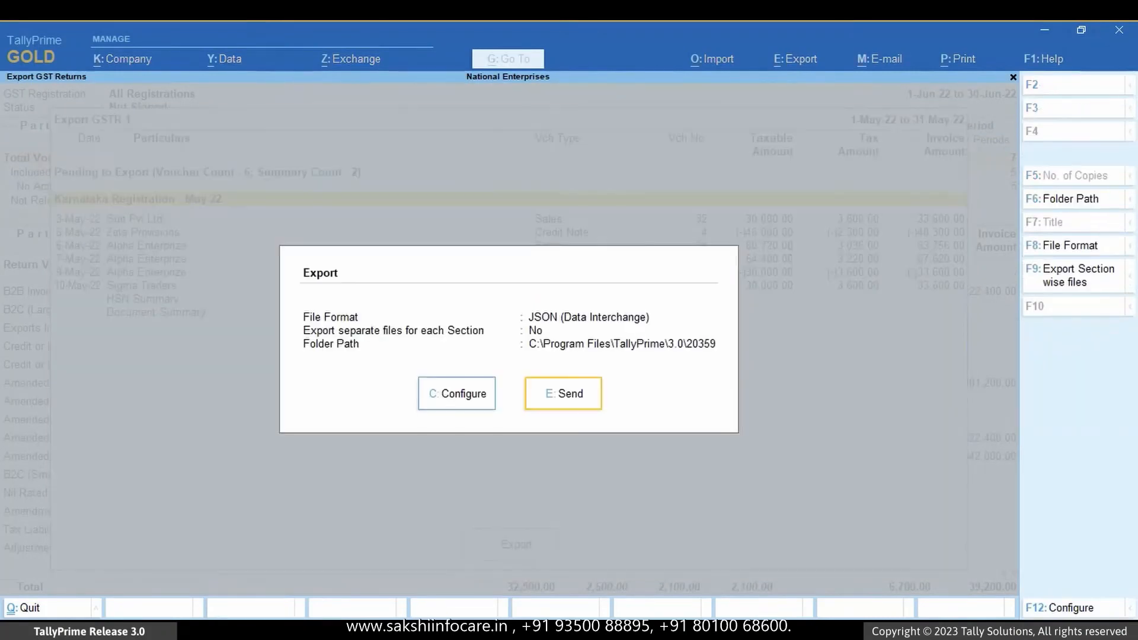
left_click(578, 408)
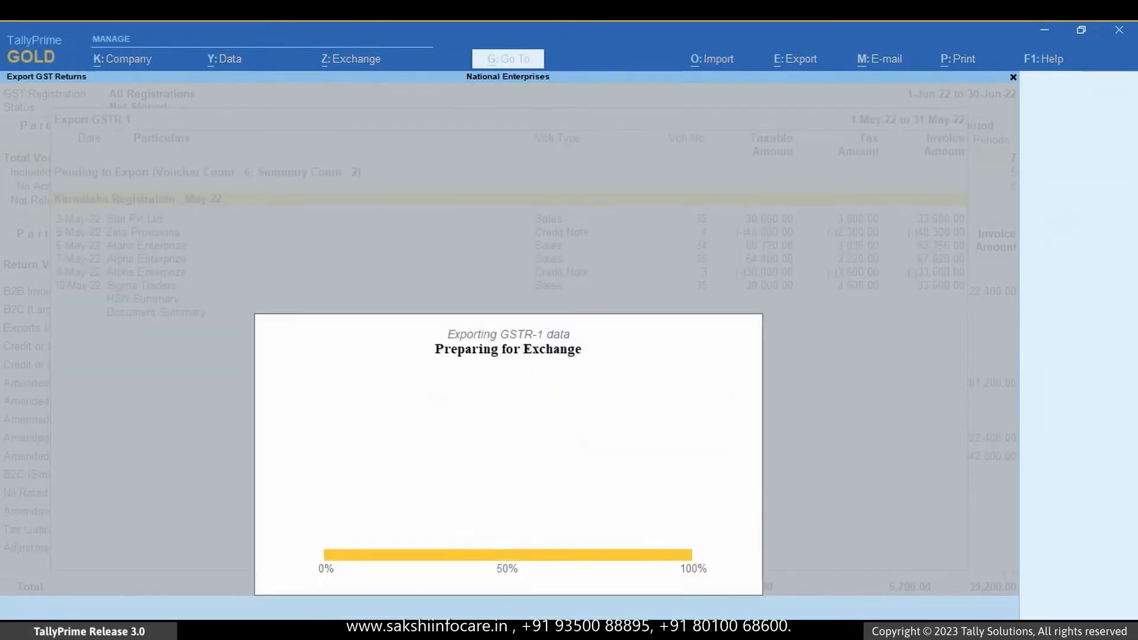